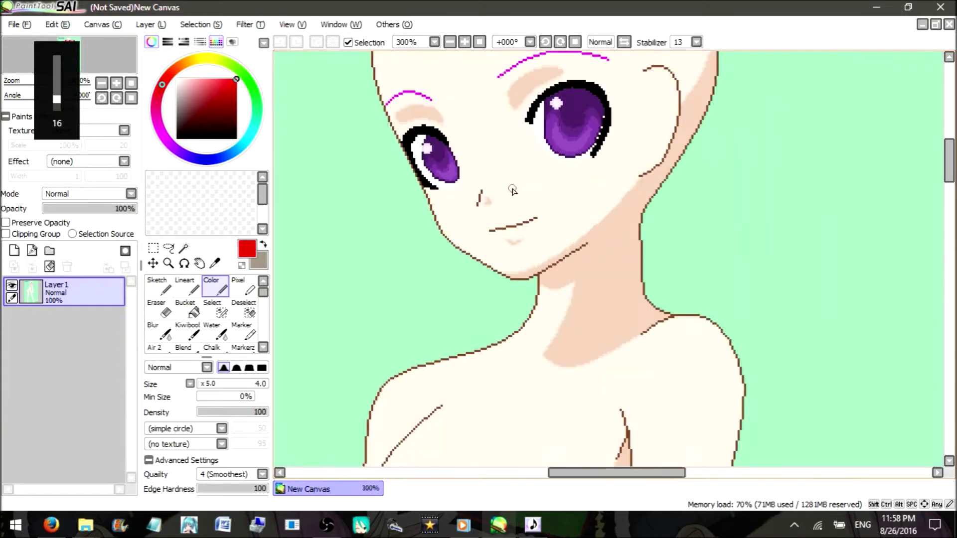
- Examine the Vocaloid base figure on the canvas, including its face, legs, shoes and corner signature
{"action": "scroll", "coordinate": [518, 186], "scroll_direction": "down", "scroll_amount": 4}
{"action": "scroll", "coordinate": [519, 187], "scroll_direction": "down", "scroll_amount": 3}
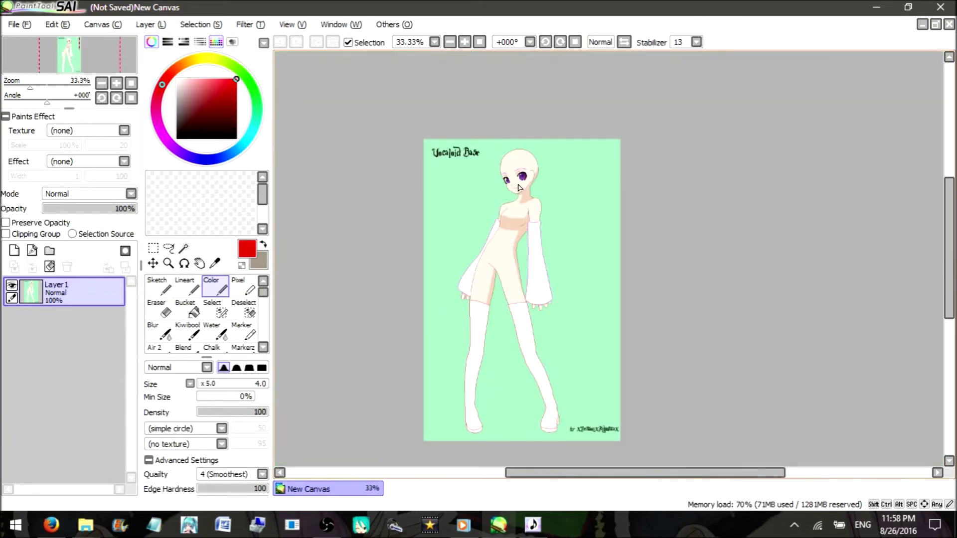
{"action": "scroll", "coordinate": [577, 405], "scroll_direction": "up", "scroll_amount": 4}
{"action": "scroll", "coordinate": [615, 365], "scroll_direction": "down", "scroll_amount": 3}
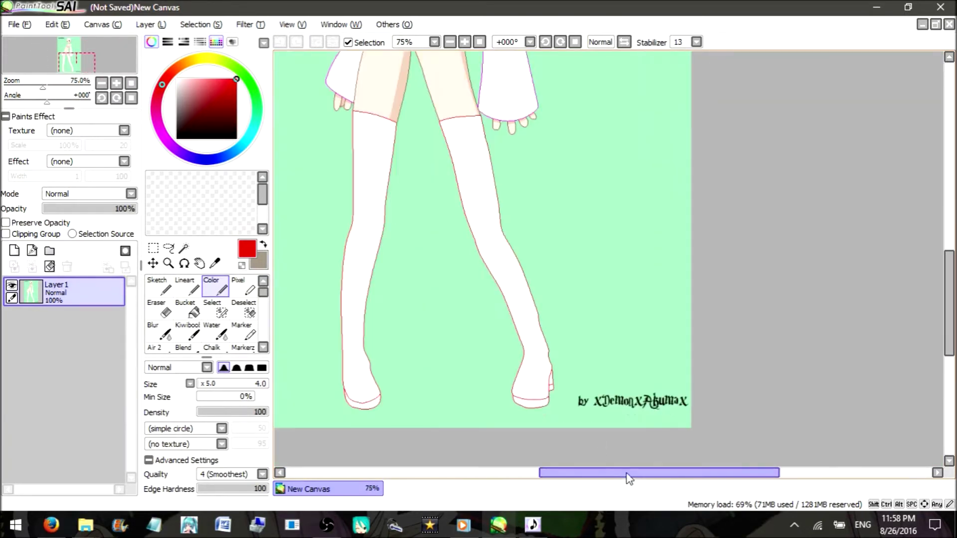
{"action": "scroll", "coordinate": [622, 448], "scroll_direction": "up", "scroll_amount": 3}
{"action": "scroll", "coordinate": [652, 410], "scroll_direction": "up", "scroll_amount": 2}
{"action": "scroll", "coordinate": [651, 410], "scroll_direction": "down", "scroll_amount": 6}
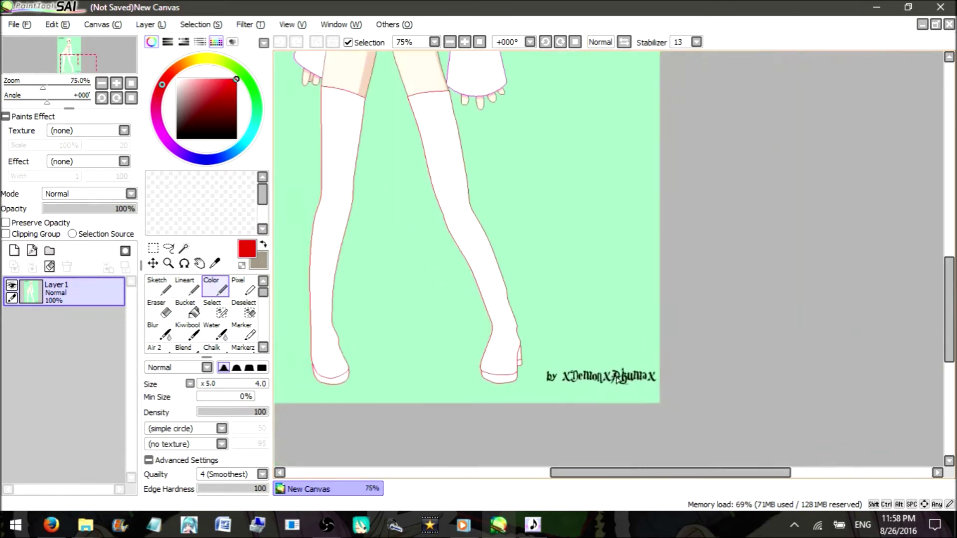
{"action": "scroll", "coordinate": [583, 269], "scroll_direction": "up", "scroll_amount": 2}
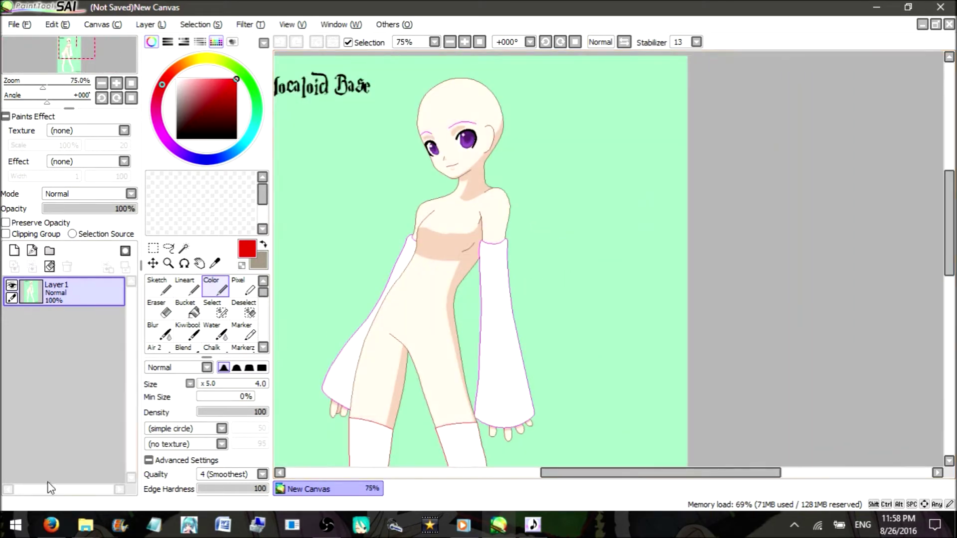
- Switch to Firefox and read the description and comments of the YouTube video "my UTAU ^u^ comeing out"
{"action": "left_click", "coordinate": [51, 524]}
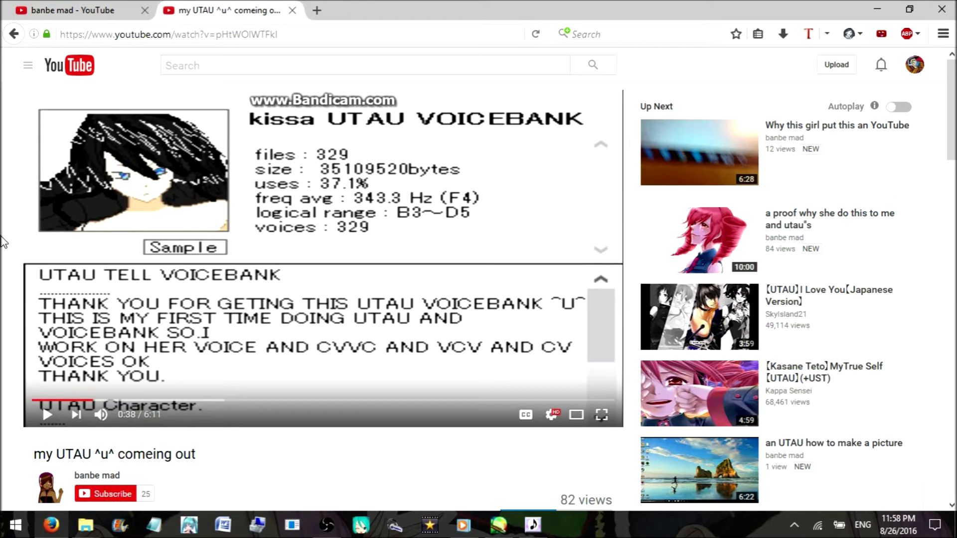
{"action": "scroll", "coordinate": [166, 331], "scroll_direction": "down", "scroll_amount": 3}
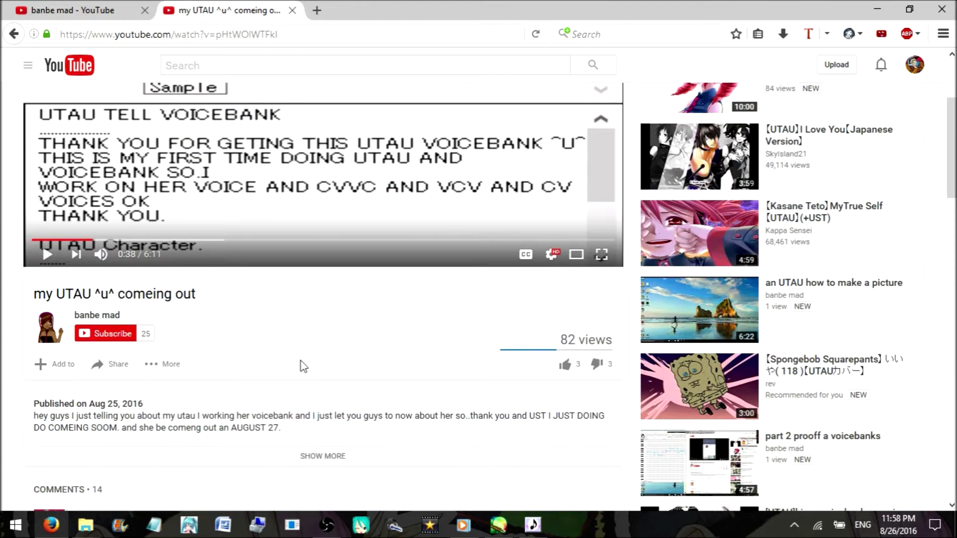
{"action": "scroll", "coordinate": [323, 386], "scroll_direction": "down", "scroll_amount": 8}
{"action": "left_click_drag", "start_coordinate": [17, 154], "coordinate": [142, 177]}
{"action": "left_click", "coordinate": [100, 166]}
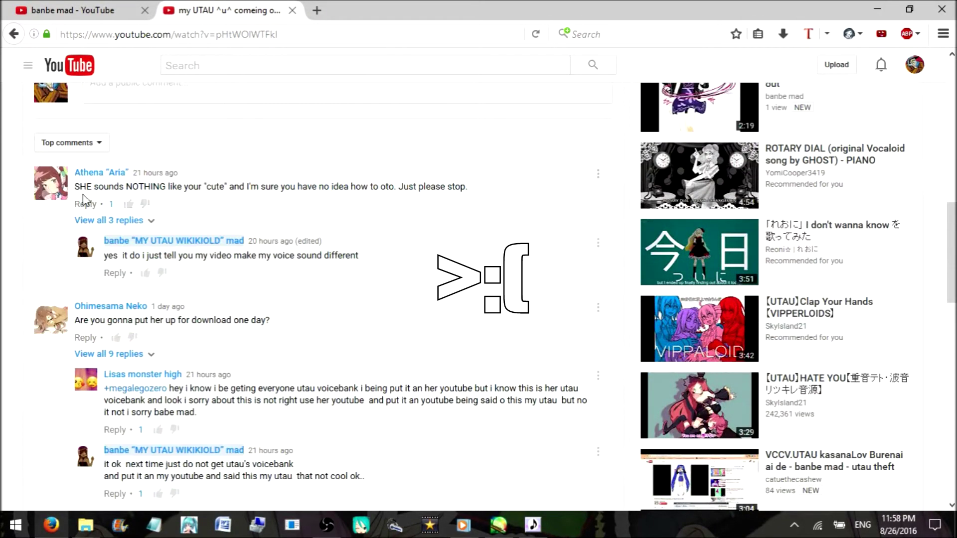
{"action": "scroll", "coordinate": [12, 229], "scroll_direction": "up", "scroll_amount": 10}
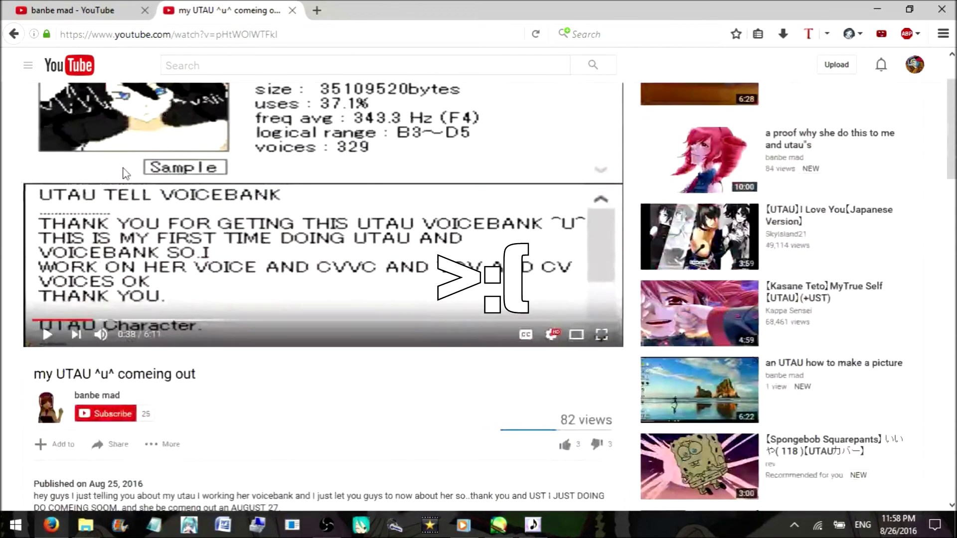
{"action": "scroll", "coordinate": [10, 215], "scroll_direction": "up", "scroll_amount": 2}
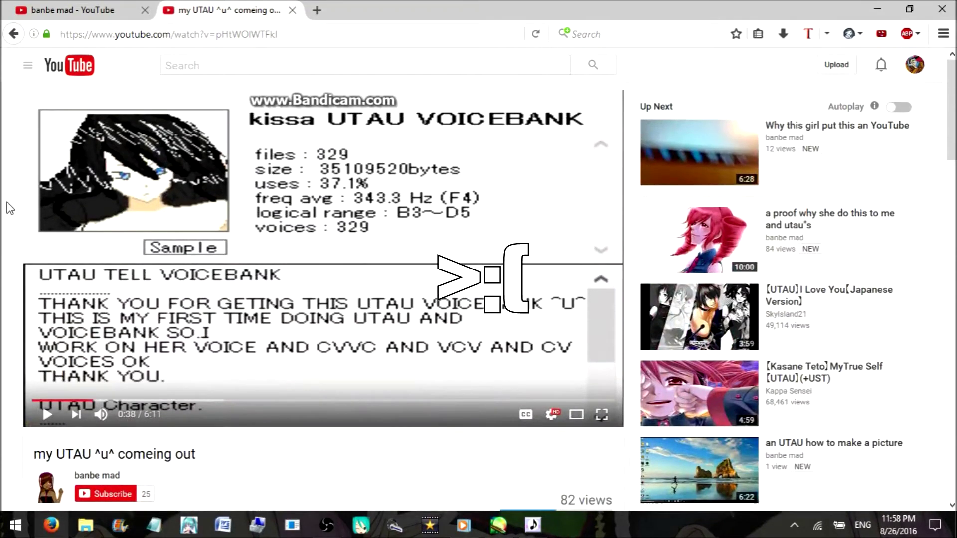
{"action": "scroll", "coordinate": [10, 208], "scroll_direction": "down", "scroll_amount": 8}
{"action": "scroll", "coordinate": [18, 221], "scroll_direction": "down", "scroll_amount": 6}
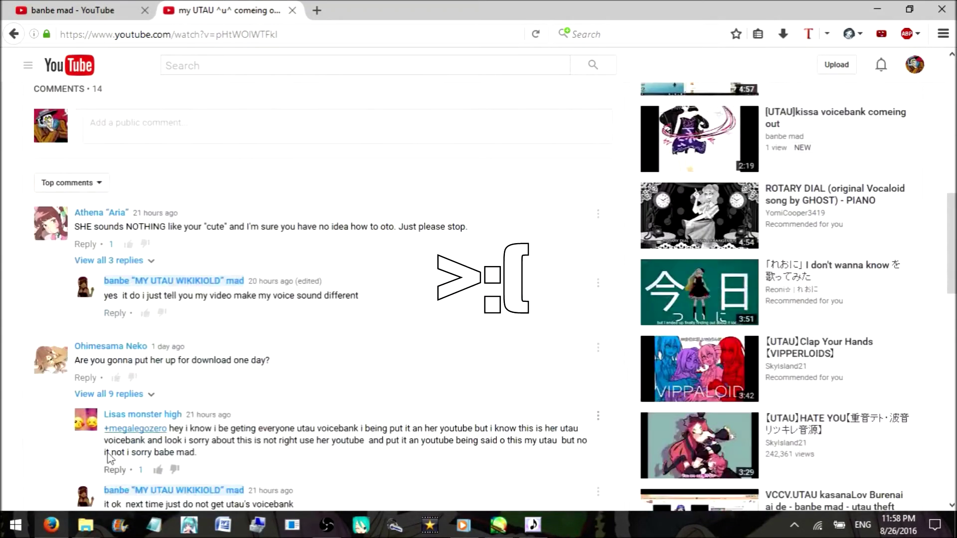
- Switch back to PaintTool SAI and examine the base figure's head, face and upper body
{"action": "left_click", "coordinate": [54, 525]}
{"action": "scroll", "coordinate": [277, 373], "scroll_direction": "up", "scroll_amount": 1}
{"action": "scroll", "coordinate": [314, 342], "scroll_direction": "down", "scroll_amount": 1}
{"action": "scroll", "coordinate": [331, 372], "scroll_direction": "down", "scroll_amount": 3}
{"action": "scroll", "coordinate": [363, 319], "scroll_direction": "up", "scroll_amount": 1}
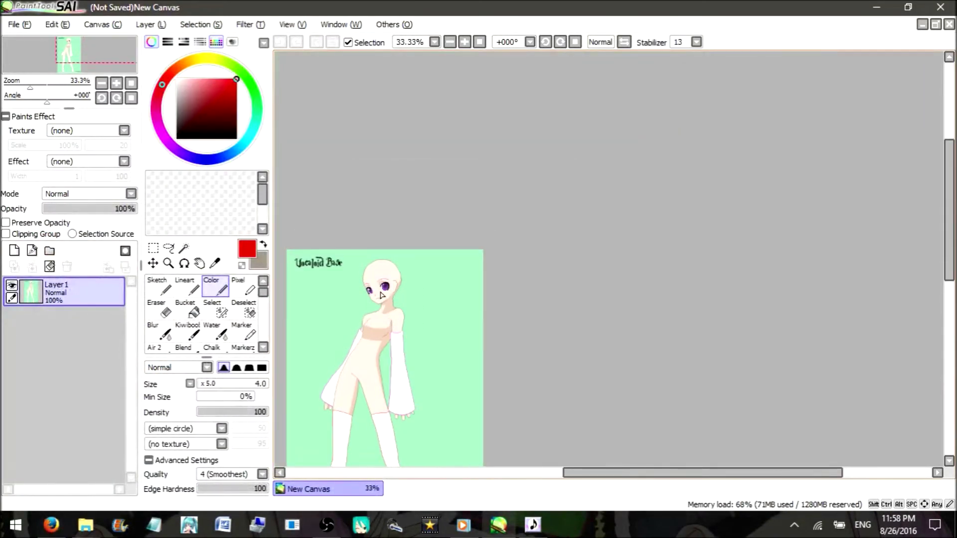
{"action": "scroll", "coordinate": [382, 295], "scroll_direction": "up", "scroll_amount": 7}
{"action": "scroll", "coordinate": [487, 210], "scroll_direction": "down", "scroll_amount": 1}
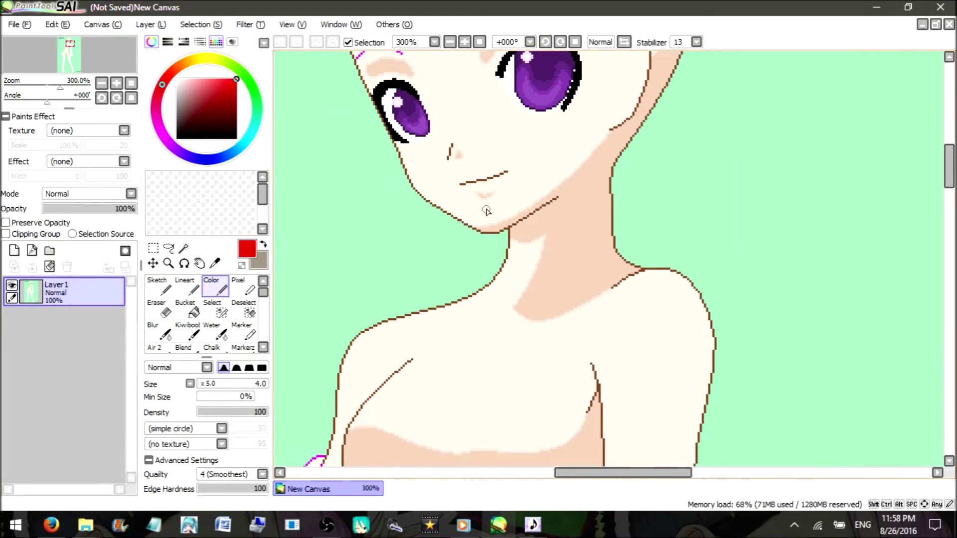
{"action": "scroll", "coordinate": [485, 212], "scroll_direction": "up", "scroll_amount": 1}
{"action": "scroll", "coordinate": [455, 271], "scroll_direction": "down", "scroll_amount": 3}
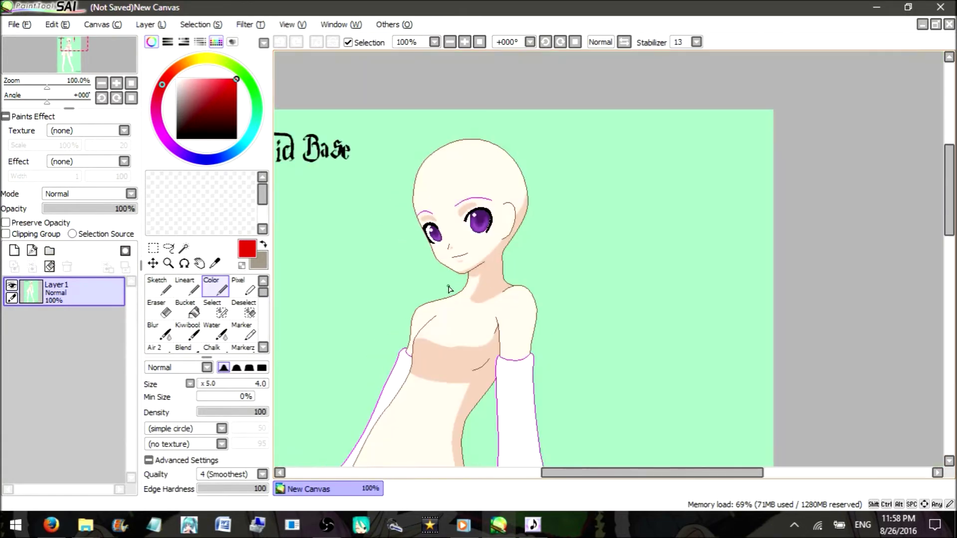
{"action": "scroll", "coordinate": [449, 289], "scroll_direction": "down", "scroll_amount": 1}
{"action": "scroll", "coordinate": [438, 297], "scroll_direction": "down", "scroll_amount": 1}
{"action": "scroll", "coordinate": [432, 311], "scroll_direction": "up", "scroll_amount": 4}
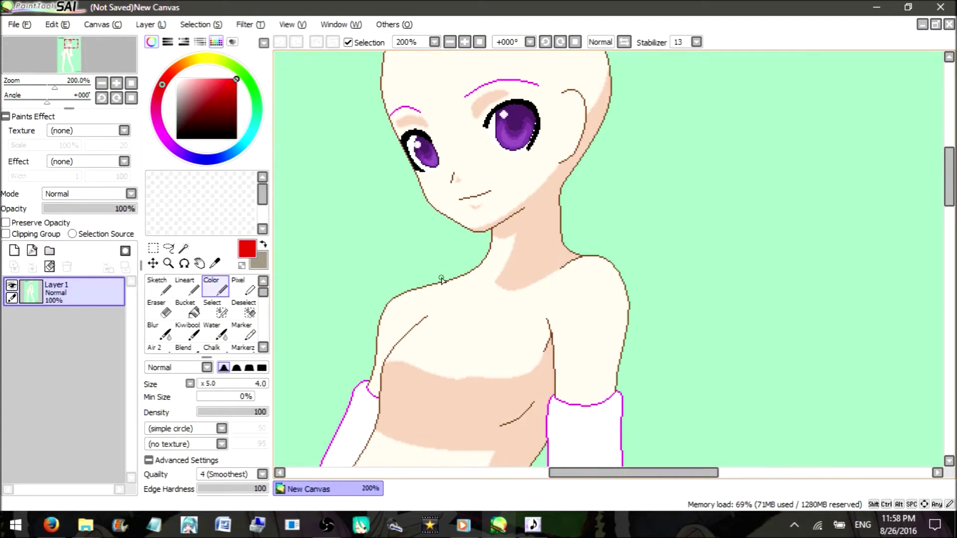
{"action": "scroll", "coordinate": [440, 273], "scroll_direction": "down", "scroll_amount": 2}
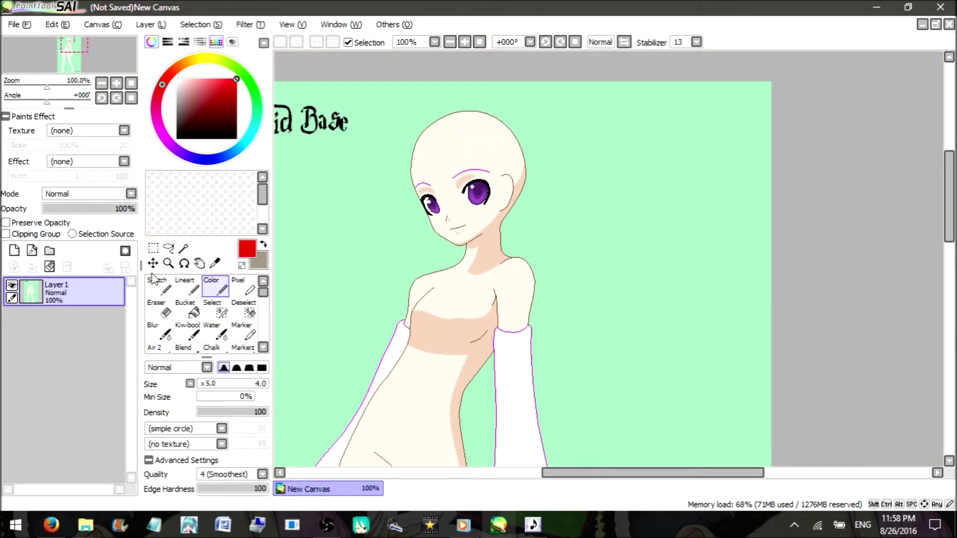
- Draw a short, spiky hair outline with a jagged fringe around the figure's head in black
{"action": "left_click", "coordinate": [178, 138]}
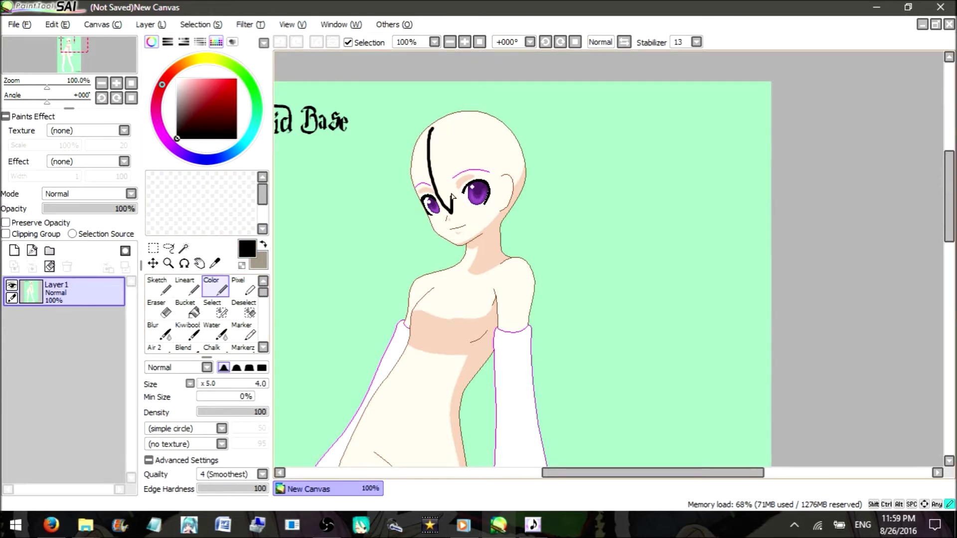
{"action": "mouse_move", "coordinate": [490, 166]}
{"action": "left_mouse_down"}
{"action": "mouse_move", "coordinate": [485, 236]}
{"action": "mouse_move", "coordinate": [529, 201]}
{"action": "left_mouse_up"}
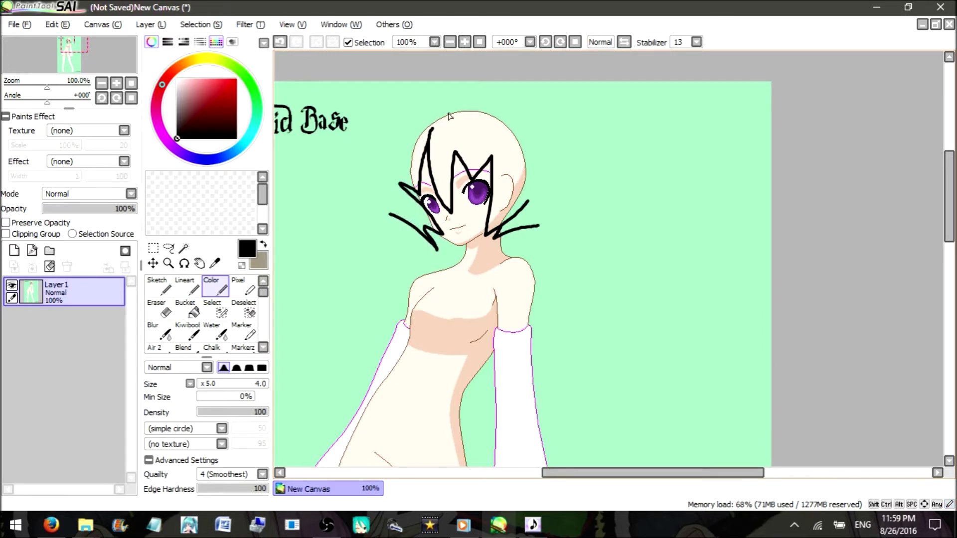
{"action": "mouse_move", "coordinate": [467, 94]}
{"action": "left_mouse_down"}
{"action": "mouse_move", "coordinate": [547, 138]}
{"action": "mouse_move", "coordinate": [570, 194]}
{"action": "left_mouse_up"}
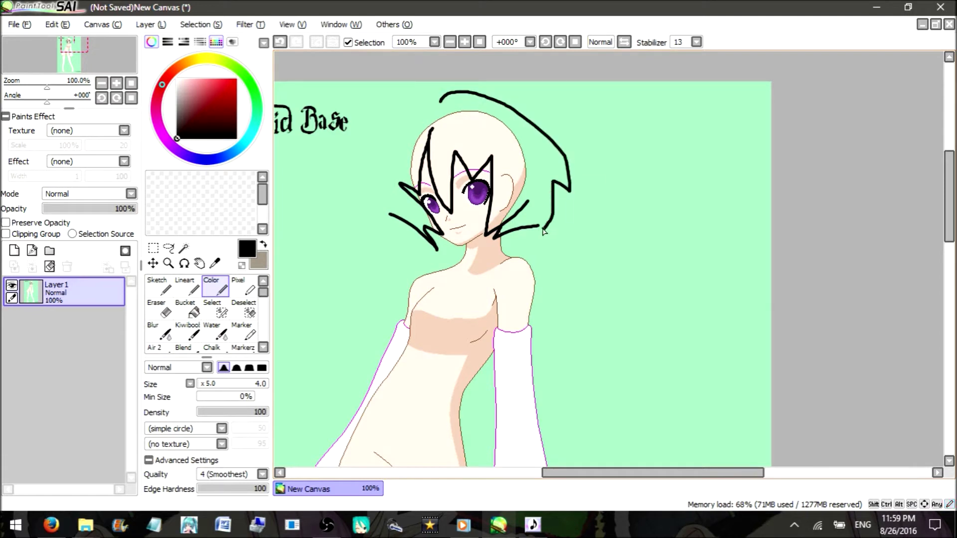
{"action": "mouse_move", "coordinate": [399, 103]}
{"action": "left_mouse_down"}
{"action": "mouse_move", "coordinate": [363, 143]}
{"action": "mouse_move", "coordinate": [366, 187]}
{"action": "left_mouse_up"}
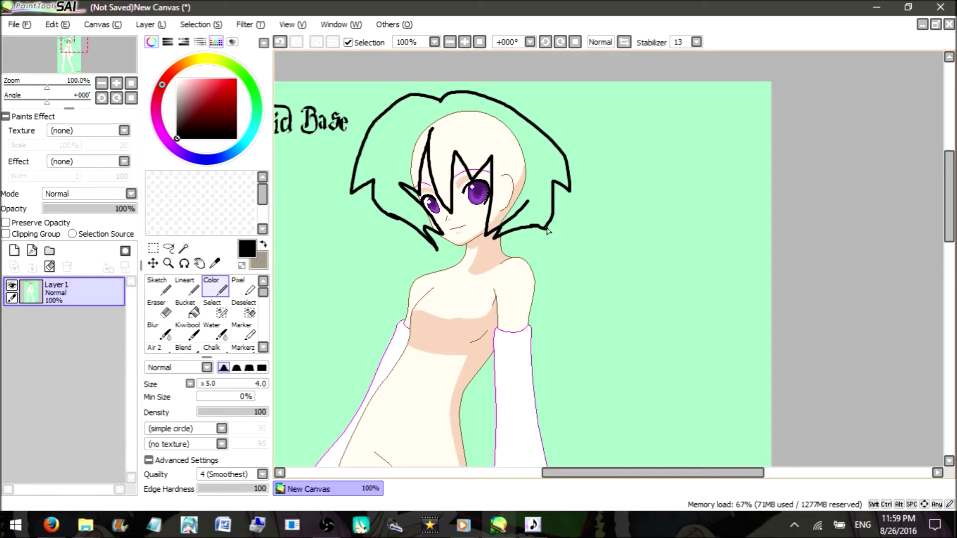
- Select the outer hair, the fringe and the small side areas inside the hair outline with the Magic Wand
{"action": "left_click", "coordinate": [184, 247]}
{"action": "left_click", "coordinate": [382, 157]}
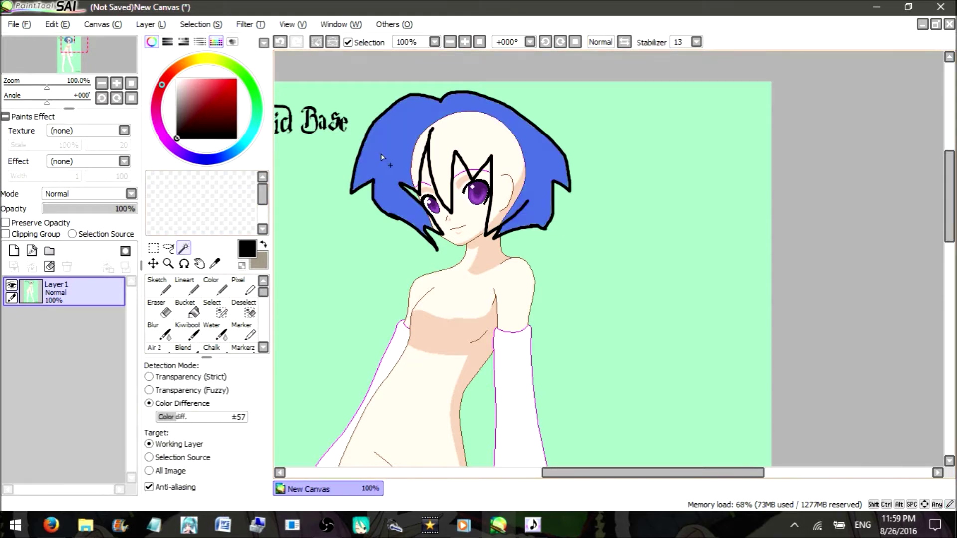
{"action": "left_click", "coordinate": [447, 151]}
{"action": "scroll", "coordinate": [379, 201], "scroll_direction": "up", "scroll_amount": 2}
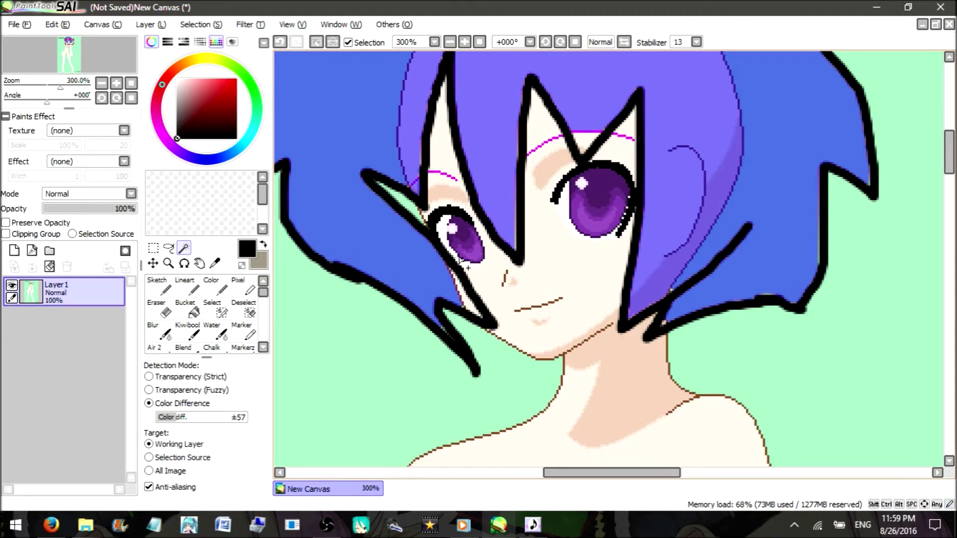
{"action": "left_click", "coordinate": [469, 303]}
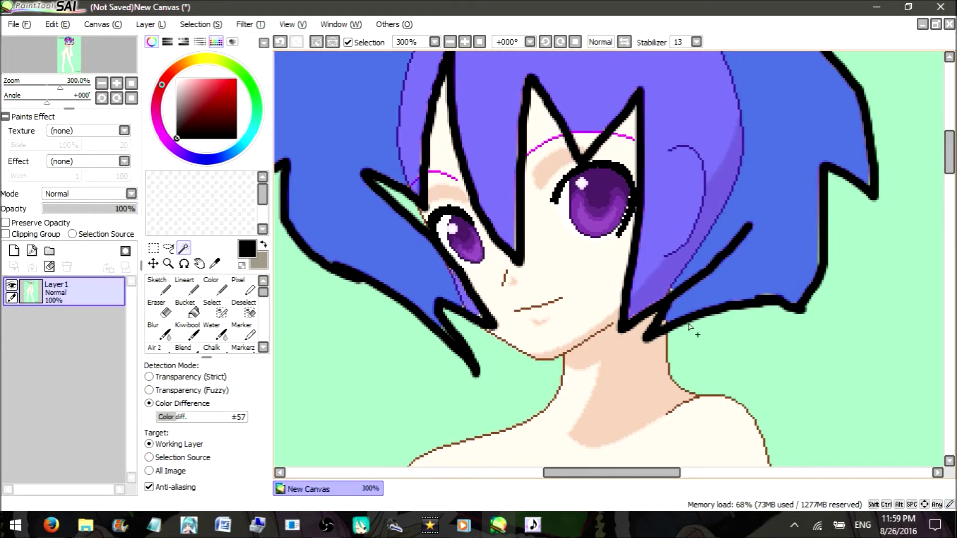
{"action": "left_click", "coordinate": [664, 325]}
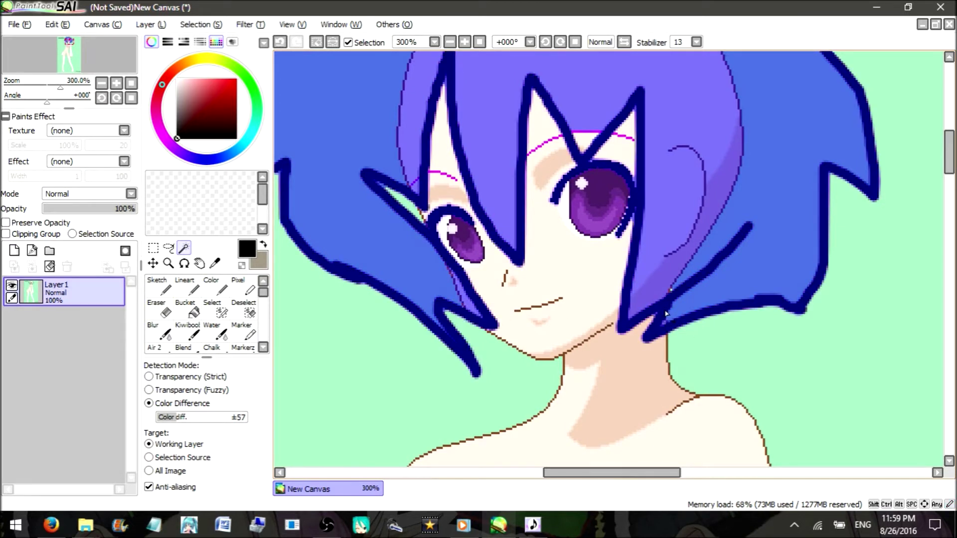
{"action": "key", "text": "ctrl+z"}
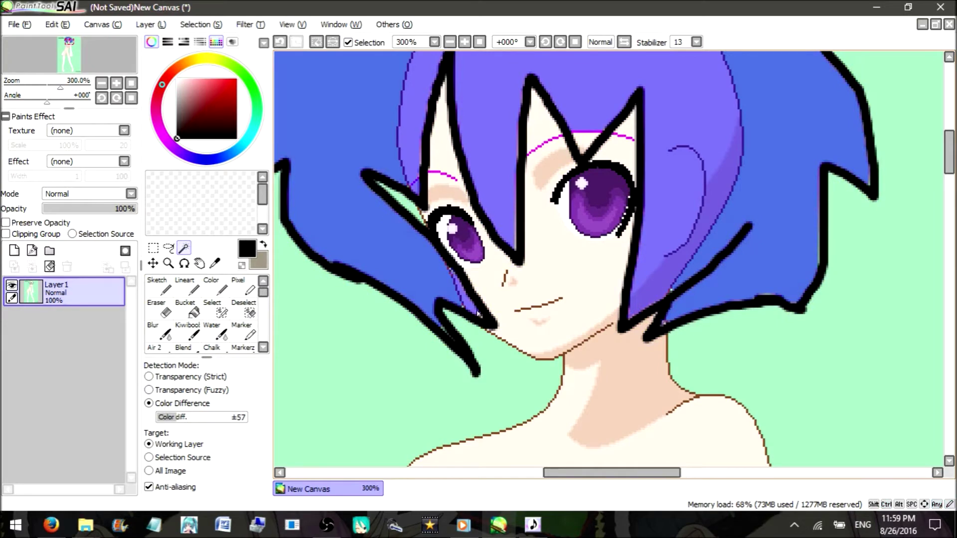
{"action": "key", "text": "Delete"}
- Paint the selected hair areas teal with the Color brush at size 35
{"action": "left_click", "coordinate": [212, 287]}
{"action": "scroll", "coordinate": [399, 224], "scroll_direction": "down", "scroll_amount": 4}
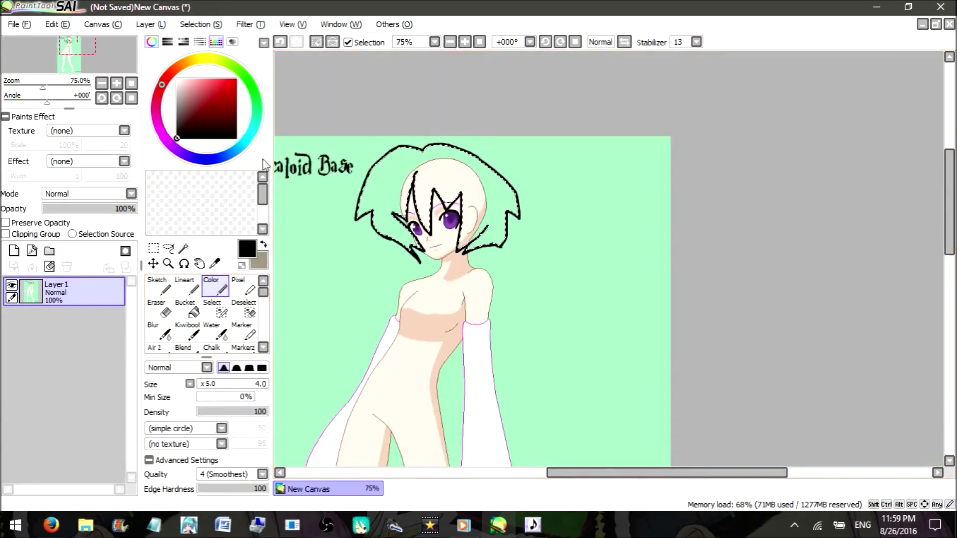
{"action": "left_click", "coordinate": [248, 137]}
{"action": "left_click", "coordinate": [225, 77]}
{"action": "left_click_drag", "start_coordinate": [225, 77], "coordinate": [222, 95]}
{"action": "scroll", "coordinate": [390, 187], "scroll_direction": "up", "scroll_amount": 3}
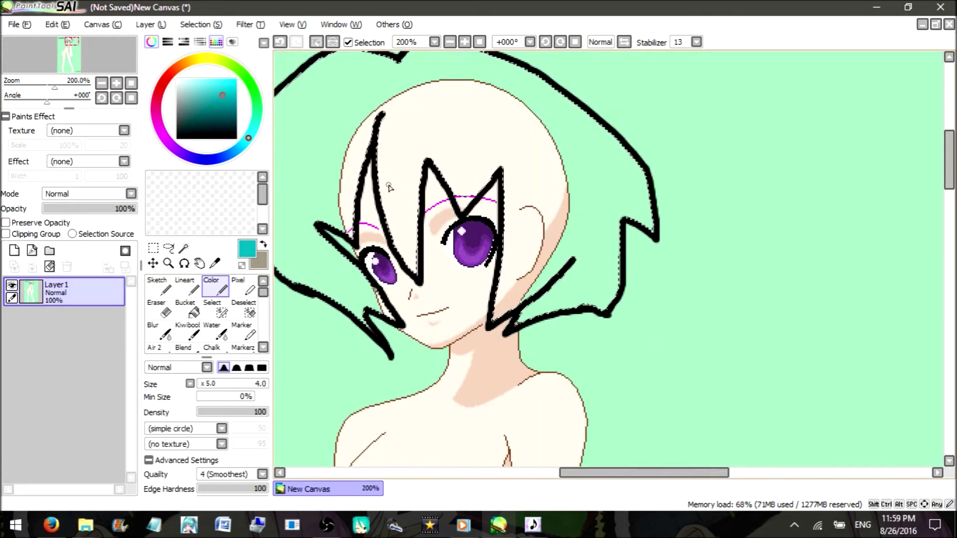
{"action": "scroll", "coordinate": [349, 225], "scroll_direction": "down", "scroll_amount": 2}
{"action": "scroll", "coordinate": [331, 260], "scroll_direction": "up", "scroll_amount": 1}
{"action": "left_click_drag", "start_coordinate": [201, 384], "coordinate": [209, 386]}
{"action": "scroll", "coordinate": [349, 224], "scroll_direction": "down", "scroll_amount": 1}
{"action": "mouse_move", "coordinate": [406, 112]}
{"action": "left_mouse_down"}
{"action": "mouse_move", "coordinate": [349, 149]}
{"action": "mouse_move", "coordinate": [449, 109]}
{"action": "mouse_move", "coordinate": [344, 189]}
{"action": "mouse_move", "coordinate": [360, 224]}
{"action": "mouse_move", "coordinate": [488, 234]}
{"action": "mouse_move", "coordinate": [484, 244]}
{"action": "mouse_move", "coordinate": [468, 174]}
{"action": "left_mouse_up"}
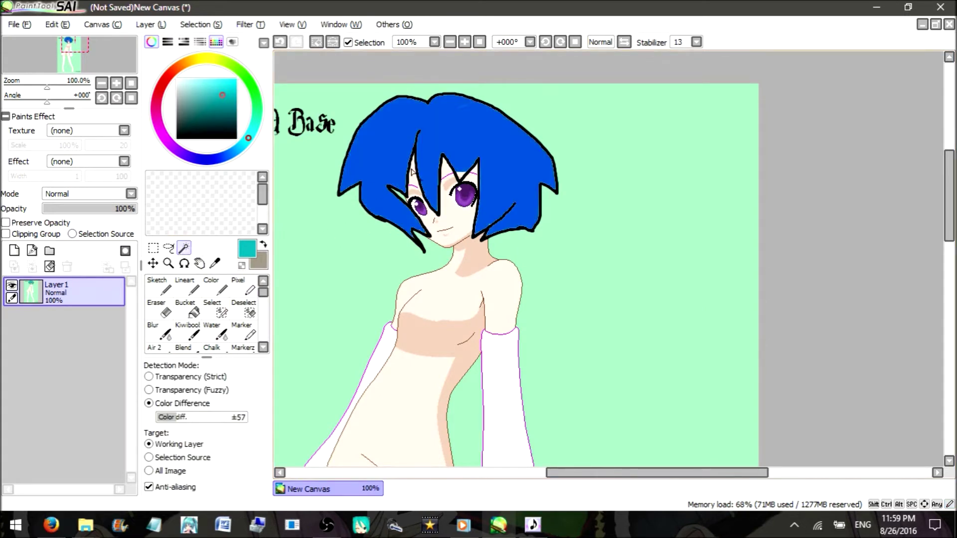
- Finish colouring the hair around the fringe in teal and clear the selection
{"action": "scroll", "coordinate": [451, 194], "scroll_direction": "up", "scroll_amount": 2}
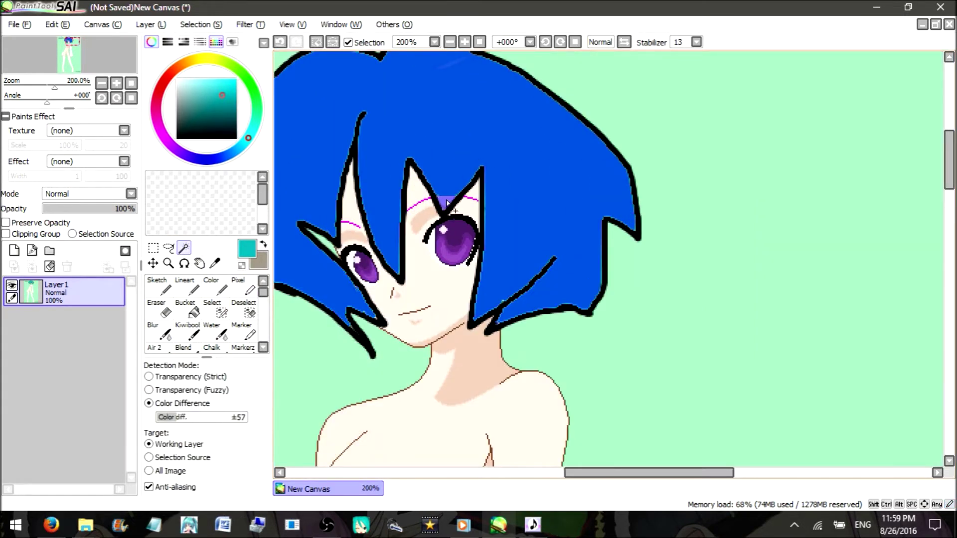
{"action": "left_click", "coordinate": [214, 286]}
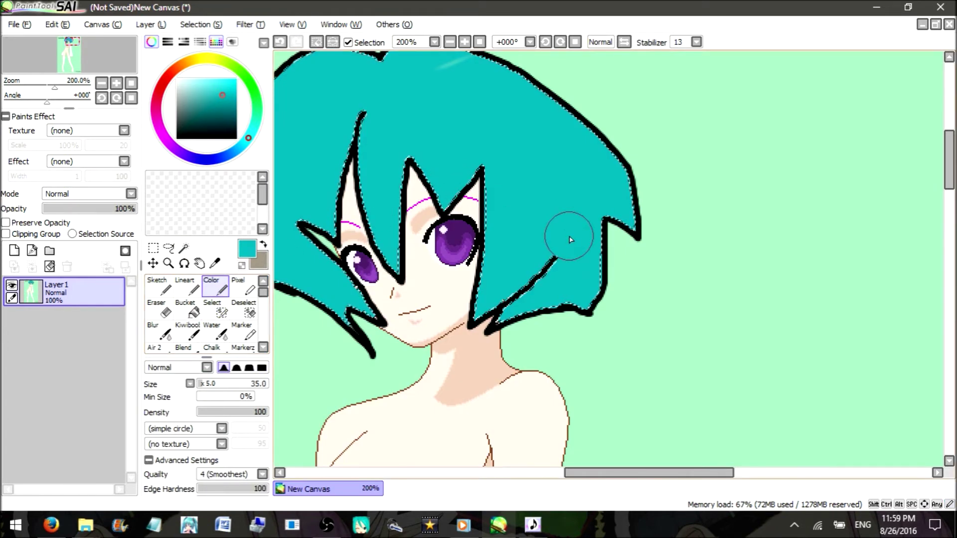
{"action": "left_click", "coordinate": [349, 279], "text": "alt"}
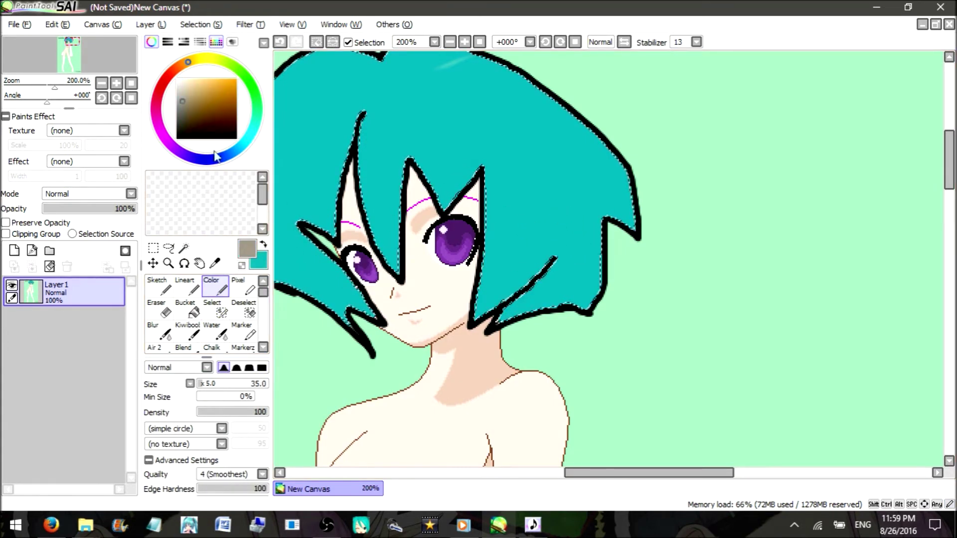
{"action": "key", "text": "ctrl+d"}
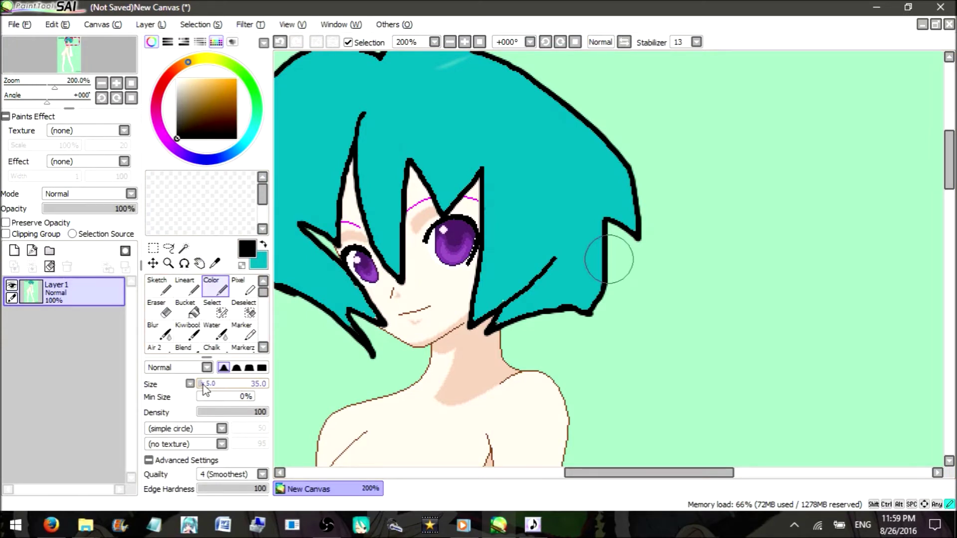
- Draw long wavy strands hanging from both sides of the hair in black with the Sketch brush at size 9
{"action": "key", "text": "minus"}
{"action": "key", "text": "minus"}
{"action": "key", "text": "minus"}
{"action": "key", "text": "plus"}
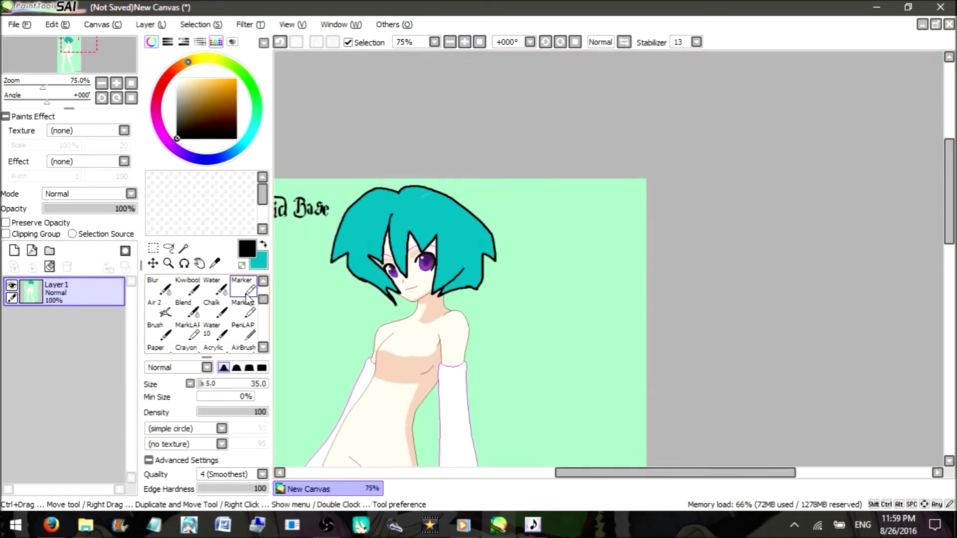
{"action": "left_click", "coordinate": [159, 287]}
{"action": "key", "text": "plus"}
{"action": "key", "text": "plus"}
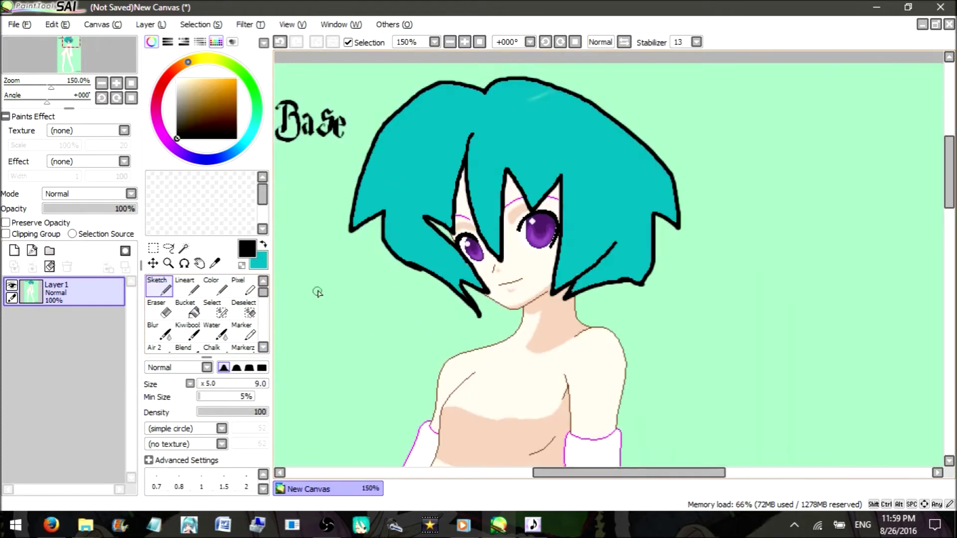
{"action": "mouse_move", "coordinate": [609, 190]}
{"action": "left_mouse_down"}
{"action": "mouse_move", "coordinate": [674, 227]}
{"action": "mouse_move", "coordinate": [656, 284]}
{"action": "mouse_move", "coordinate": [653, 376]}
{"action": "mouse_move", "coordinate": [633, 414]}
{"action": "left_mouse_up"}
{"action": "mouse_move", "coordinate": [610, 196]}
{"action": "left_mouse_down"}
{"action": "mouse_move", "coordinate": [588, 291]}
{"action": "mouse_move", "coordinate": [600, 290]}
{"action": "mouse_move", "coordinate": [597, 331]}
{"action": "left_mouse_up"}
{"action": "mouse_move", "coordinate": [382, 221]}
{"action": "left_mouse_down"}
{"action": "mouse_move", "coordinate": [364, 236]}
{"action": "mouse_move", "coordinate": [417, 314]}
{"action": "mouse_move", "coordinate": [414, 343]}
{"action": "left_mouse_up"}
{"action": "mouse_move", "coordinate": [443, 281]}
{"action": "left_mouse_down"}
{"action": "mouse_move", "coordinate": [470, 348]}
{"action": "mouse_move", "coordinate": [430, 337]}
{"action": "mouse_move", "coordinate": [430, 374]}
{"action": "left_mouse_up"}
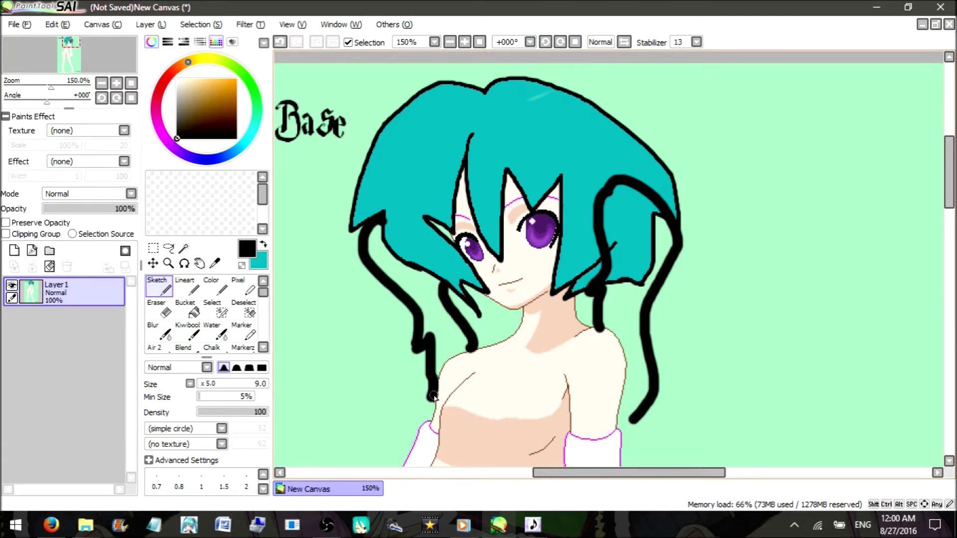
{"action": "left_click", "coordinate": [184, 247]}
{"action": "left_click", "coordinate": [392, 326]}
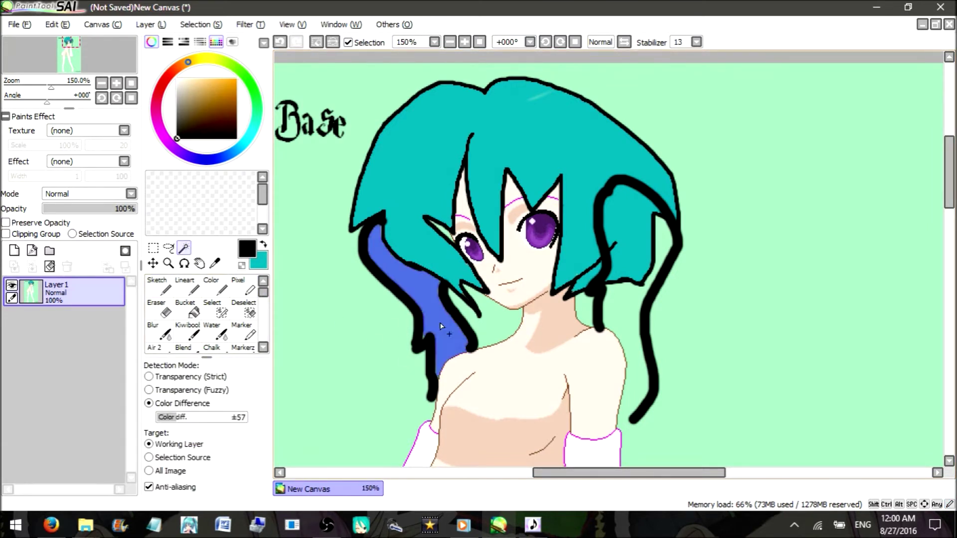
{"action": "left_click", "coordinate": [620, 329]}
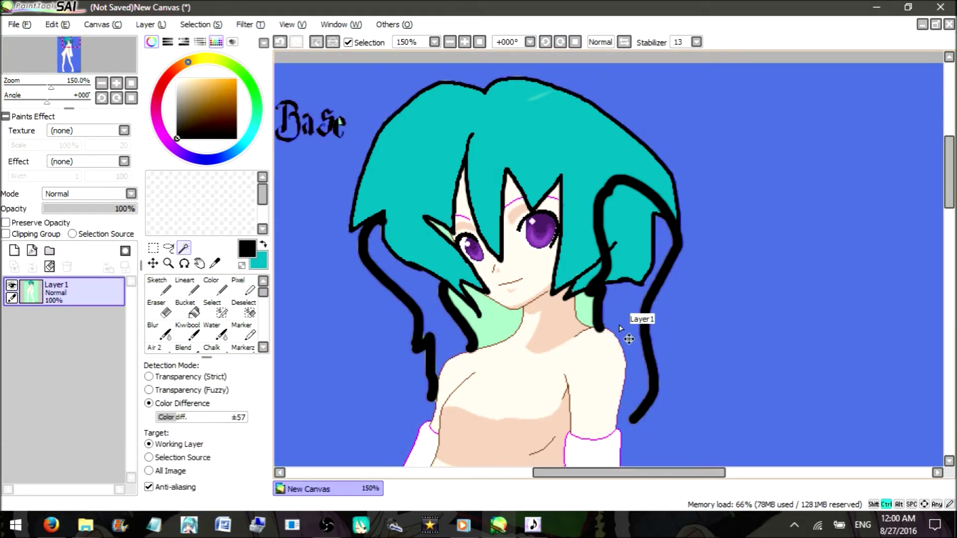
{"action": "key", "text": "ctrl+z"}
{"action": "left_click", "coordinate": [212, 286]}
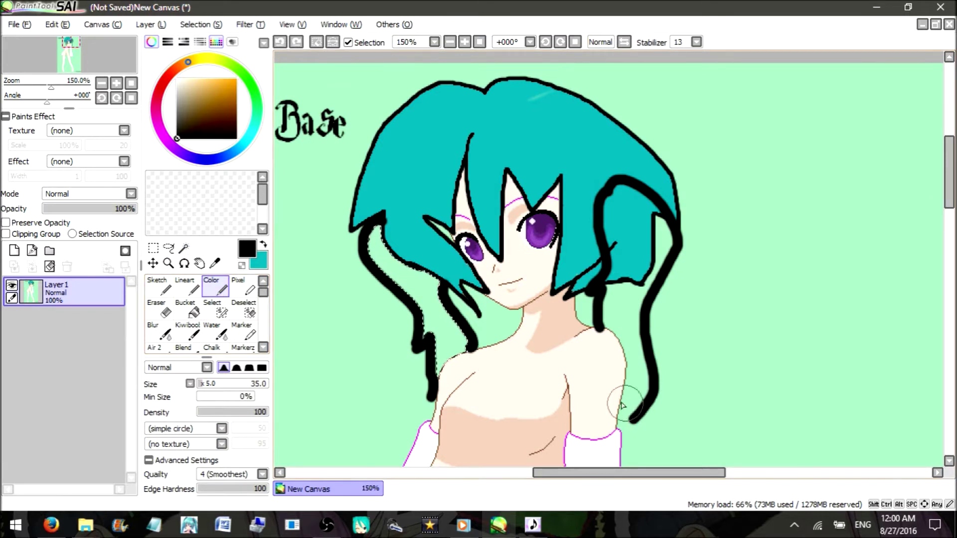
- Extend the long strand beside the straight arm down to the sleeve edge in black with the Sketch brush at size 9, clearing the selection
{"action": "left_click", "coordinate": [158, 286]}
{"action": "left_click", "coordinate": [263, 244]}
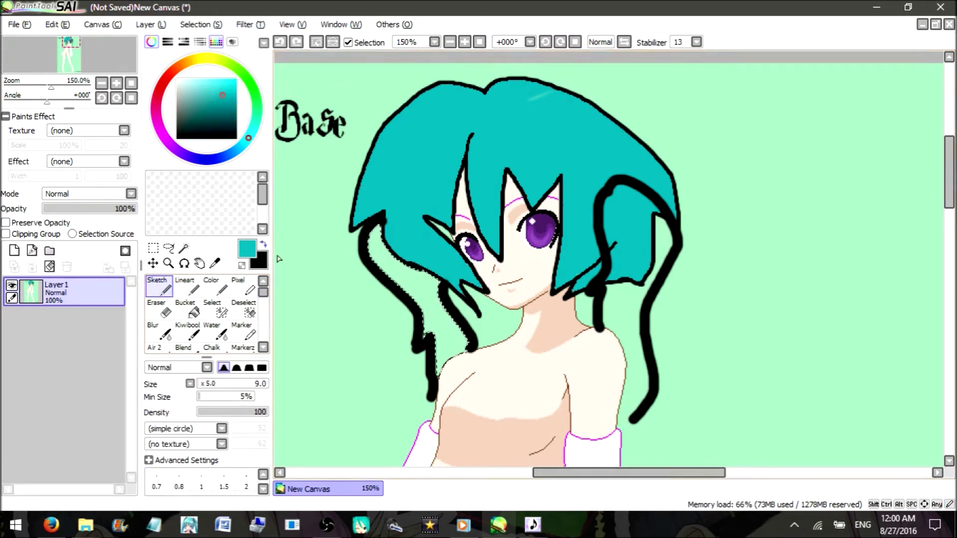
{"action": "left_click", "coordinate": [263, 244]}
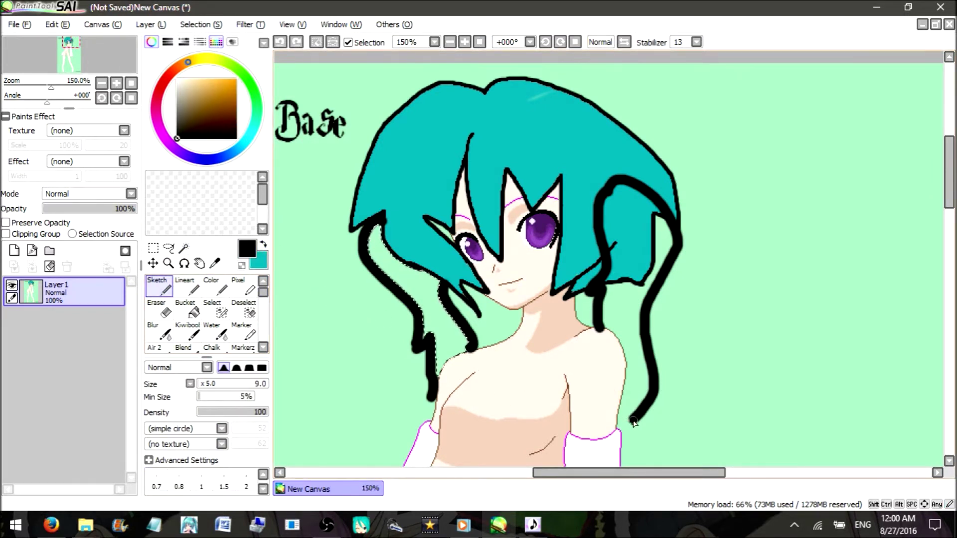
{"action": "left_click_drag", "start_coordinate": [622, 430], "coordinate": [628, 423]}
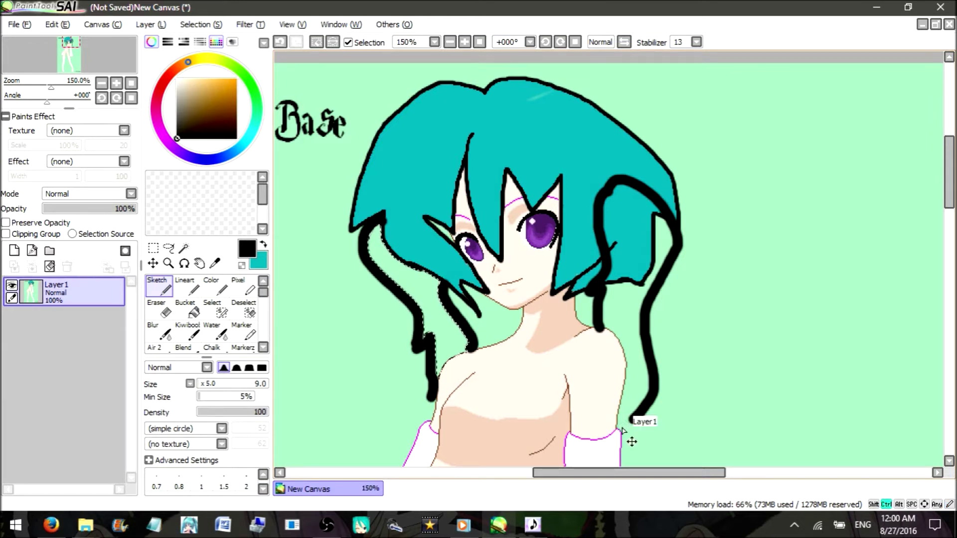
{"action": "key", "text": "ctrl+d"}
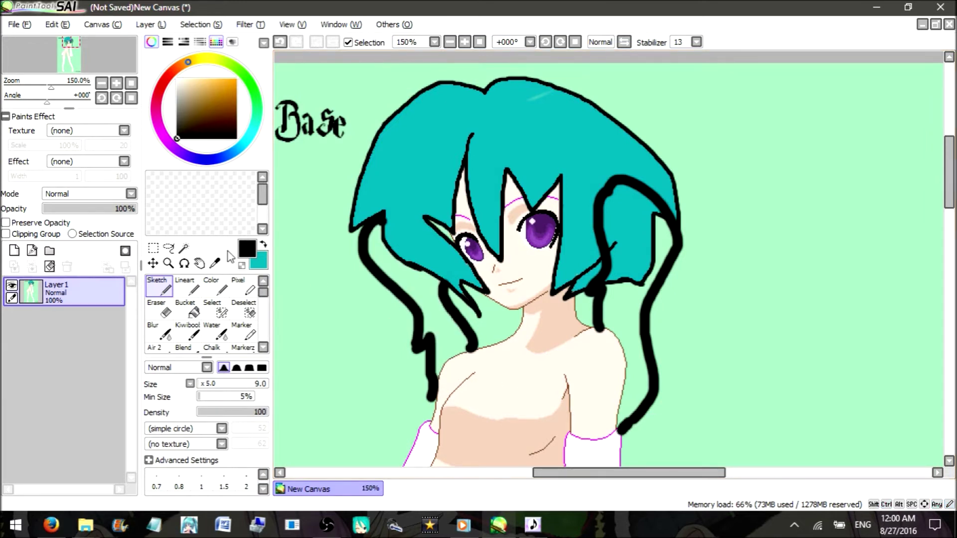
- Select the insides of both long side strands and the hair area they overlap with the Magic Wand
{"action": "left_click", "coordinate": [183, 247]}
{"action": "left_click", "coordinate": [423, 280]}
{"action": "left_click", "coordinate": [630, 361]}
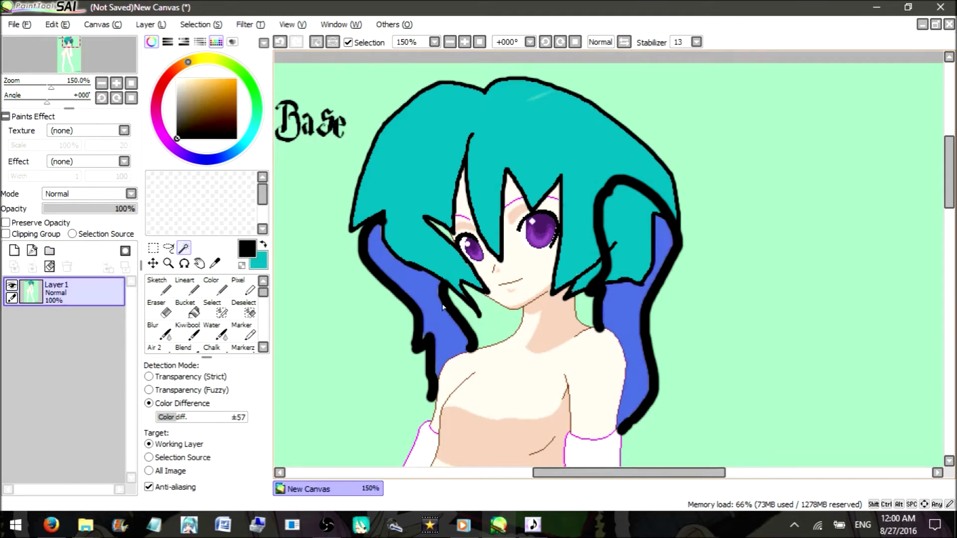
{"action": "left_click", "coordinate": [645, 248]}
{"action": "left_click", "coordinate": [632, 282]}
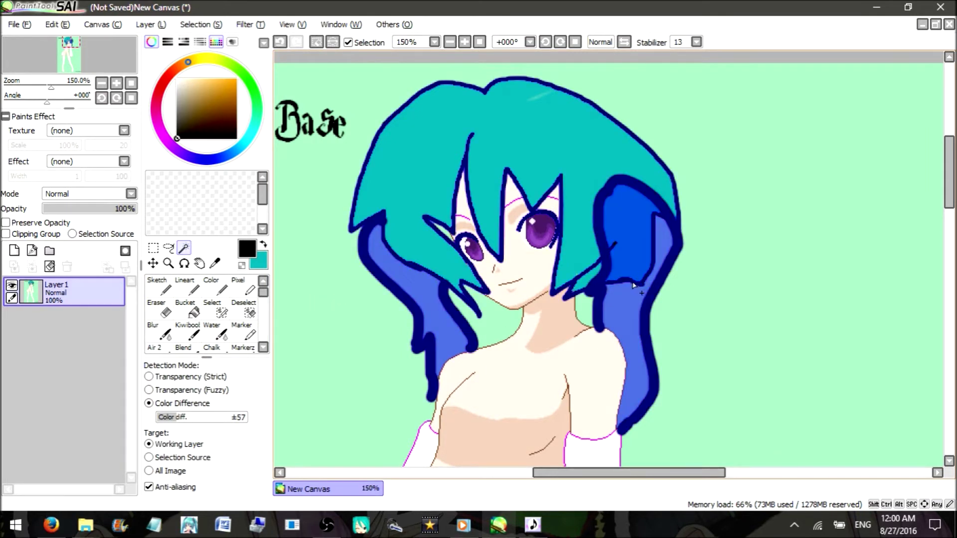
{"action": "key", "text": "ctrl+z"}
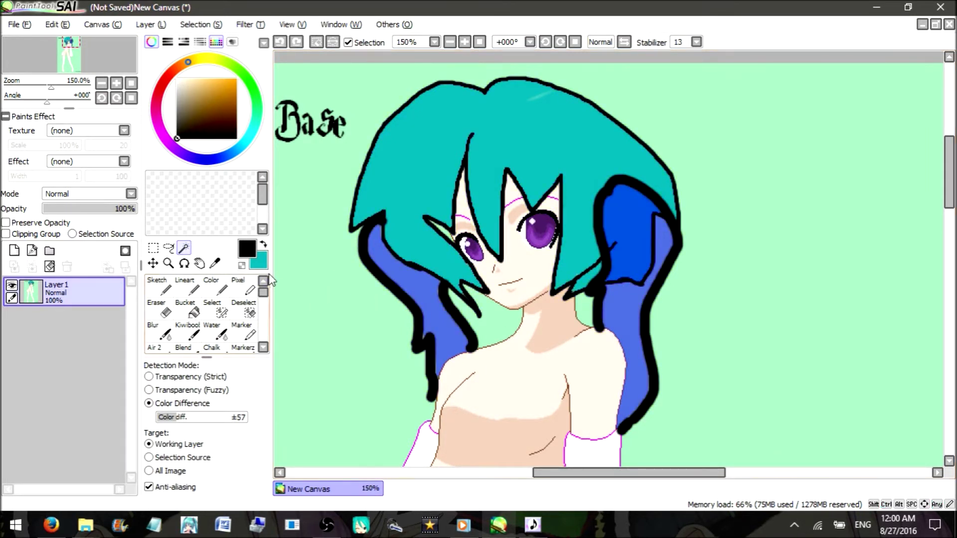
- Paint the selected strand areas teal with the Color brush at size 35 and clear the selection
{"action": "left_click", "coordinate": [216, 287]}
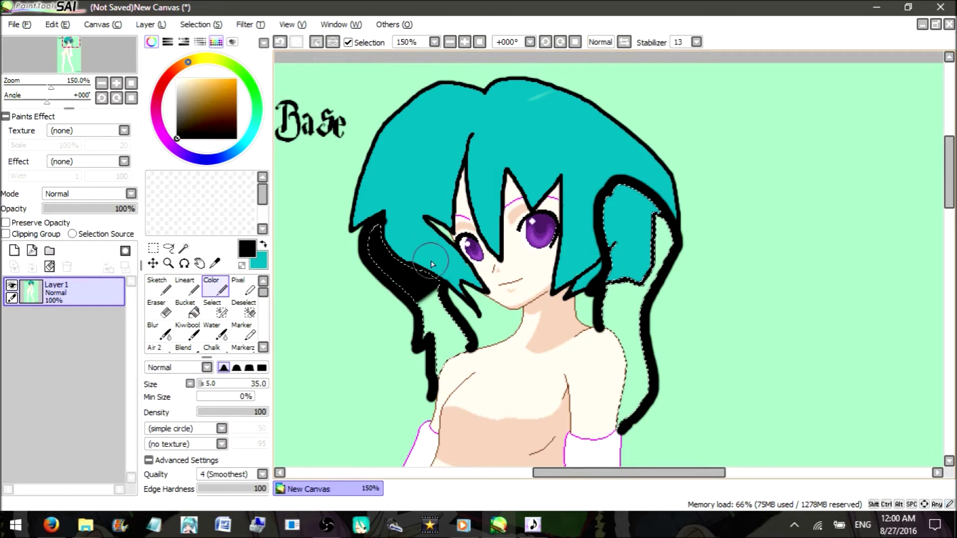
{"action": "left_click", "coordinate": [263, 244]}
{"action": "mouse_move", "coordinate": [371, 234]}
{"action": "left_mouse_down"}
{"action": "mouse_move", "coordinate": [381, 269]}
{"action": "mouse_move", "coordinate": [424, 304]}
{"action": "mouse_move", "coordinate": [448, 349]}
{"action": "mouse_move", "coordinate": [432, 330]}
{"action": "left_mouse_up"}
{"action": "mouse_move", "coordinate": [609, 324]}
{"action": "left_mouse_down"}
{"action": "mouse_move", "coordinate": [573, 439]}
{"action": "mouse_move", "coordinate": [687, 160]}
{"action": "left_mouse_up"}
{"action": "left_click_drag", "start_coordinate": [672, 229], "coordinate": [616, 326]}
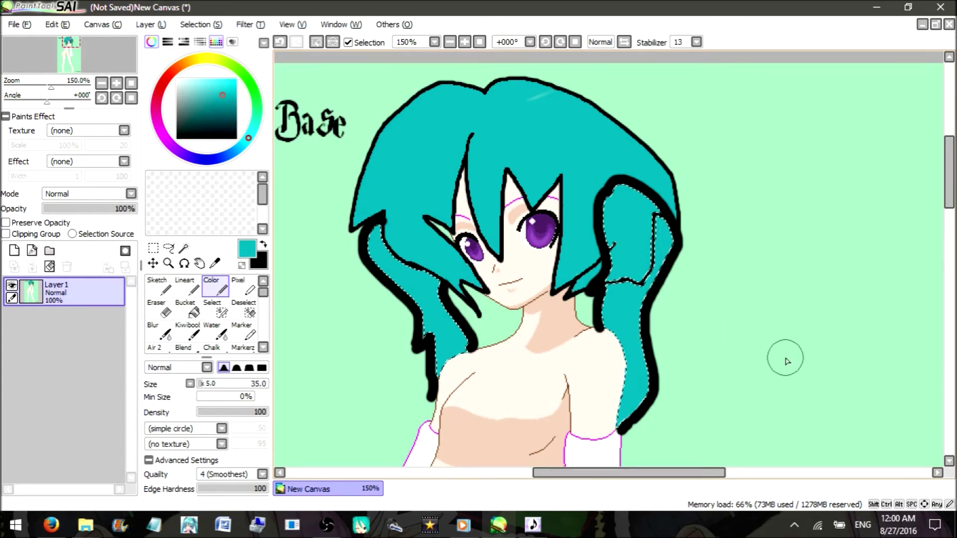
{"action": "key", "text": "ctrl+d"}
- Paint over the black dividing line inside the looped side strand in teal with the Color brush
{"action": "scroll", "coordinate": [637, 257], "scroll_direction": "up", "scroll_amount": 3}
{"action": "mouse_move", "coordinate": [641, 256]}
{"action": "left_mouse_down"}
{"action": "mouse_move", "coordinate": [635, 239]}
{"action": "mouse_move", "coordinate": [575, 323]}
{"action": "mouse_move", "coordinate": [648, 206]}
{"action": "mouse_move", "coordinate": [639, 185]}
{"action": "left_mouse_up"}
{"action": "scroll", "coordinate": [683, 244], "scroll_direction": "down", "scroll_amount": 4}
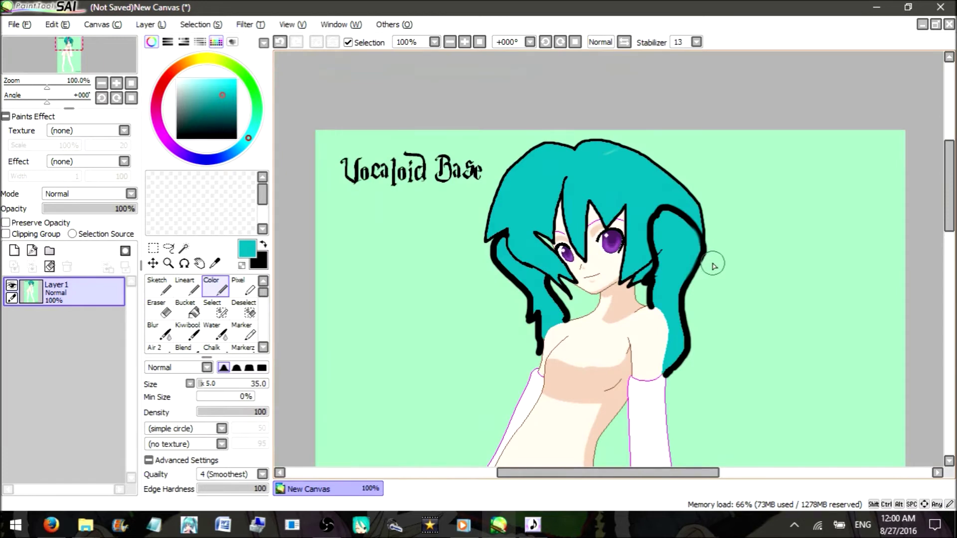
{"action": "scroll", "coordinate": [615, 160], "scroll_direction": "down", "scroll_amount": 2}
{"action": "scroll", "coordinate": [642, 276], "scroll_direction": "up", "scroll_amount": 4}
{"action": "scroll", "coordinate": [515, 222], "scroll_direction": "up", "scroll_amount": 3}
{"action": "scroll", "coordinate": [513, 219], "scroll_direction": "down", "scroll_amount": 3}
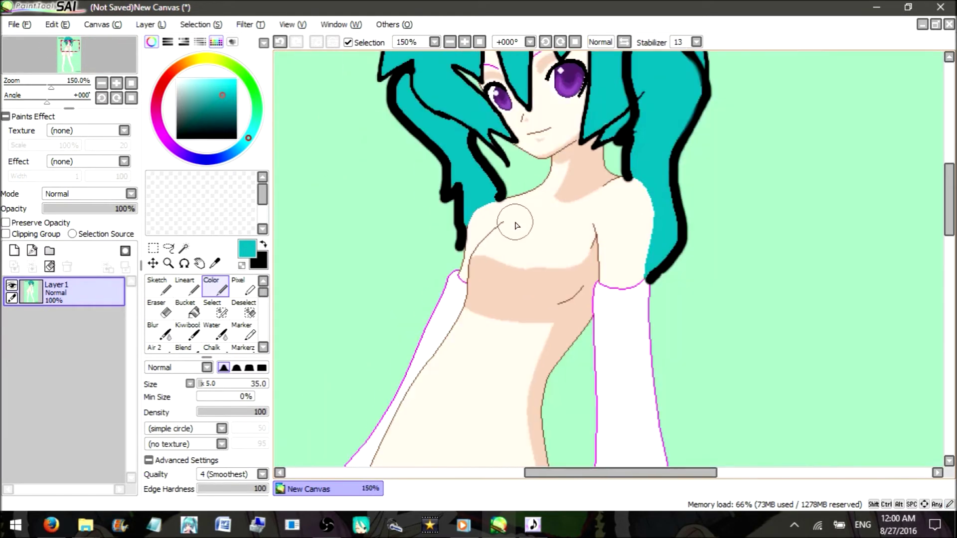
{"action": "scroll", "coordinate": [455, 272], "scroll_direction": "up", "scroll_amount": 3}
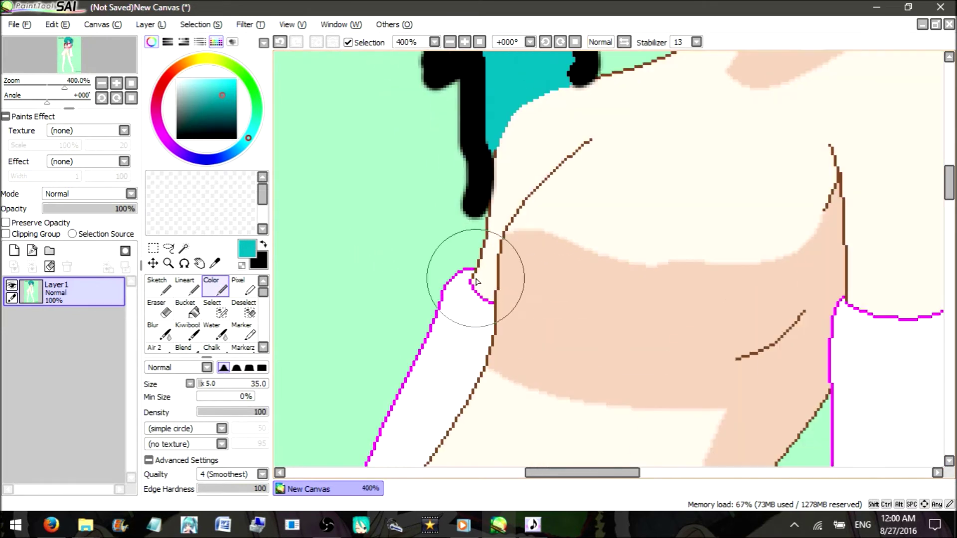
{"action": "scroll", "coordinate": [467, 278], "scroll_direction": "down", "scroll_amount": 3}
{"action": "left_click", "coordinate": [263, 244]}
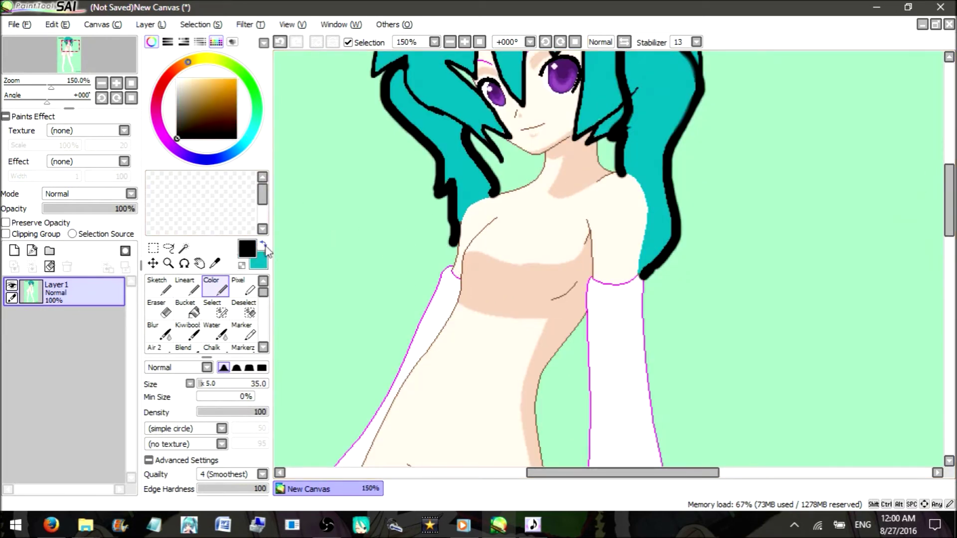
{"action": "left_click", "coordinate": [165, 290]}
{"action": "left_click", "coordinate": [165, 293]}
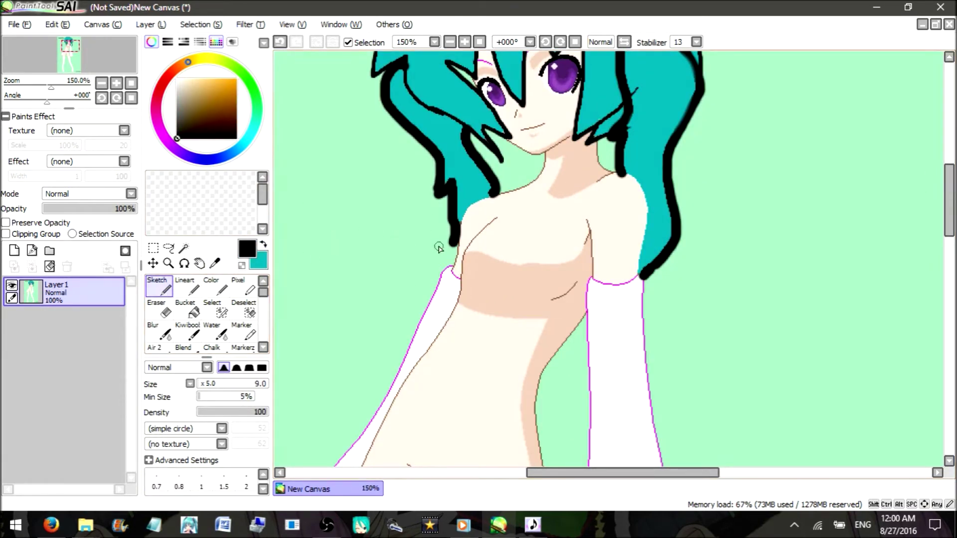
{"action": "left_click", "coordinate": [243, 288]}
{"action": "mouse_move", "coordinate": [459, 293]}
{"action": "left_mouse_down"}
{"action": "mouse_move", "coordinate": [484, 326]}
{"action": "mouse_move", "coordinate": [462, 353]}
{"action": "left_mouse_up"}
{"action": "key", "text": "ctrl+z"}
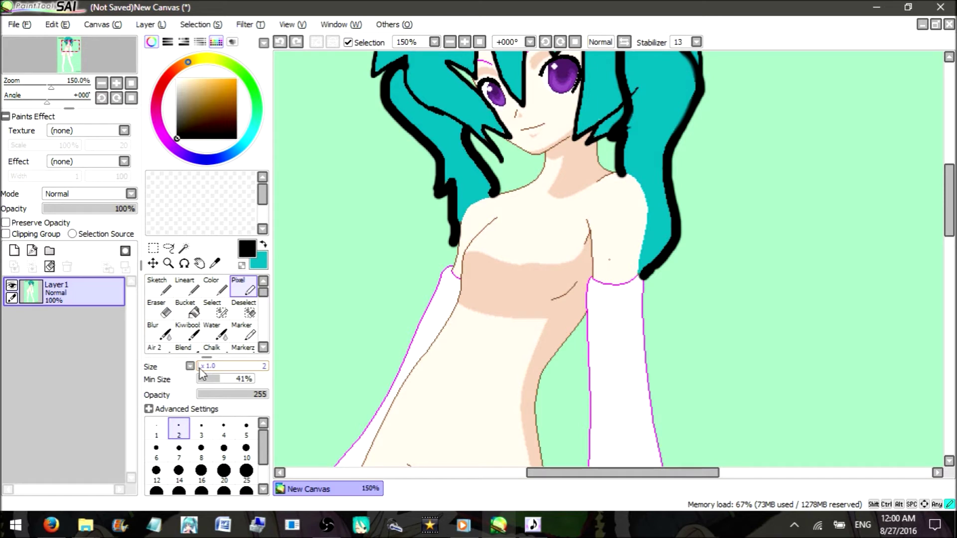
{"action": "key", "text": "ctrl+z"}
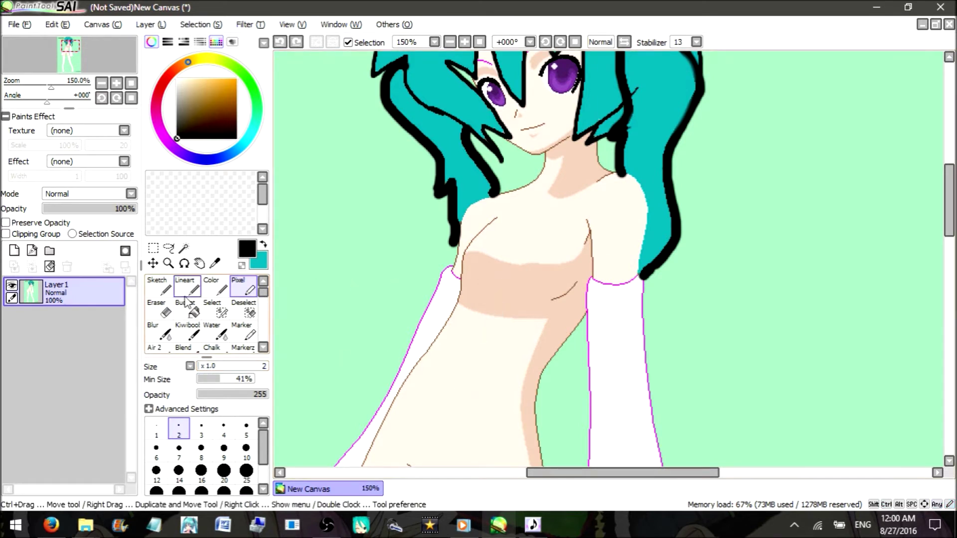
- Erase the brown line between the torso and the outstretched arm with the Eraser at size 7
{"action": "left_click", "coordinate": [166, 309]}
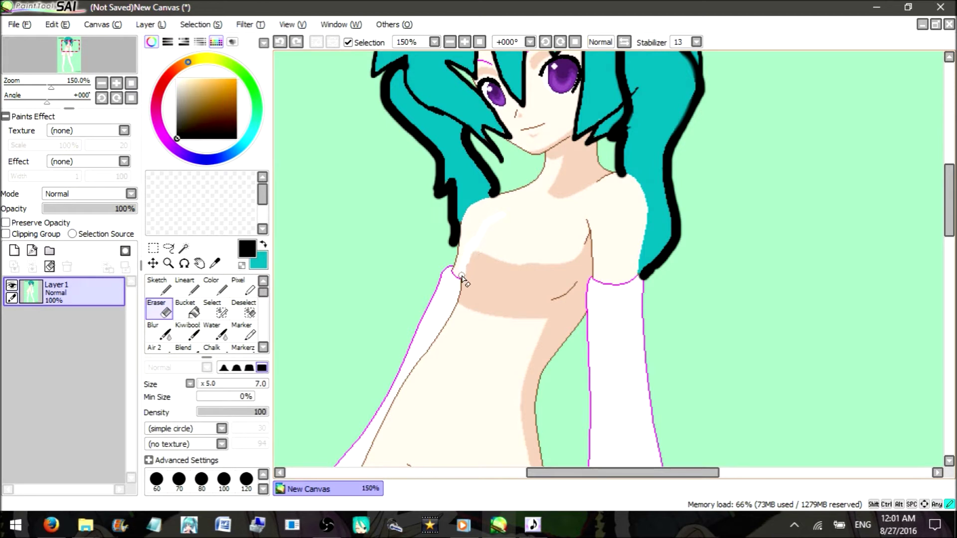
{"action": "left_click_drag", "start_coordinate": [460, 291], "coordinate": [458, 311]}
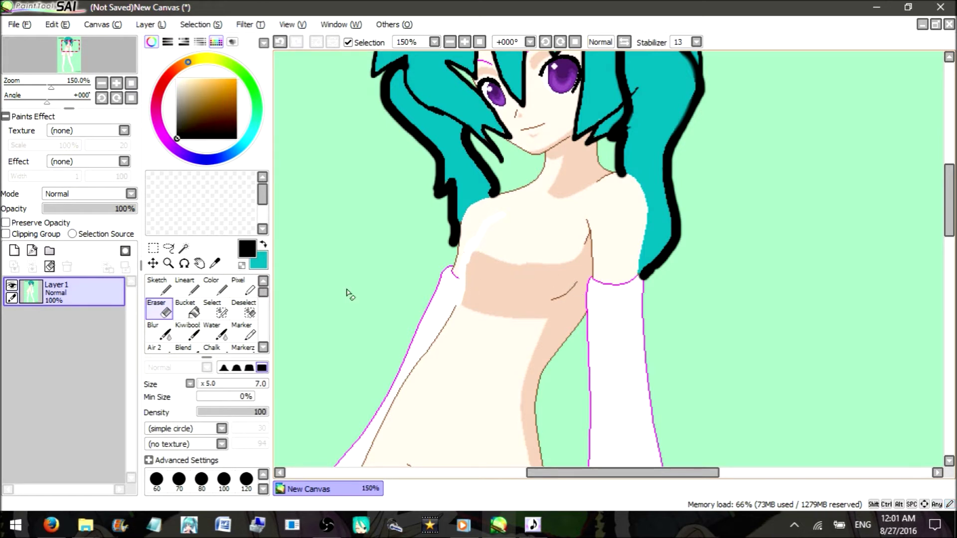
- Draw a large wavy black outline from the shoulder out past the arm and back across the waist with the Pixel brush at size 2
{"action": "left_click", "coordinate": [158, 288]}
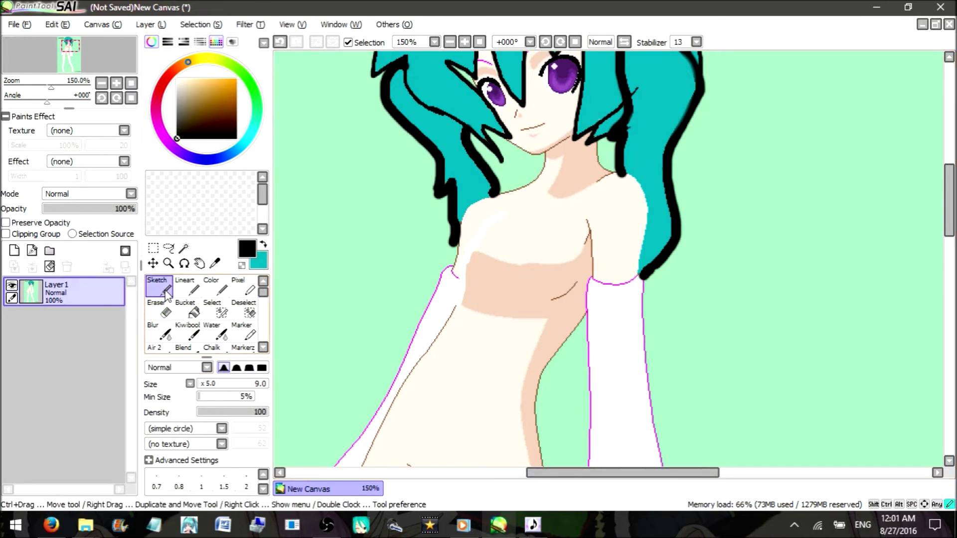
{"action": "left_click", "coordinate": [244, 288]}
{"action": "left_click_drag", "start_coordinate": [438, 254], "coordinate": [449, 293]}
{"action": "key", "text": "ctrl+z"}
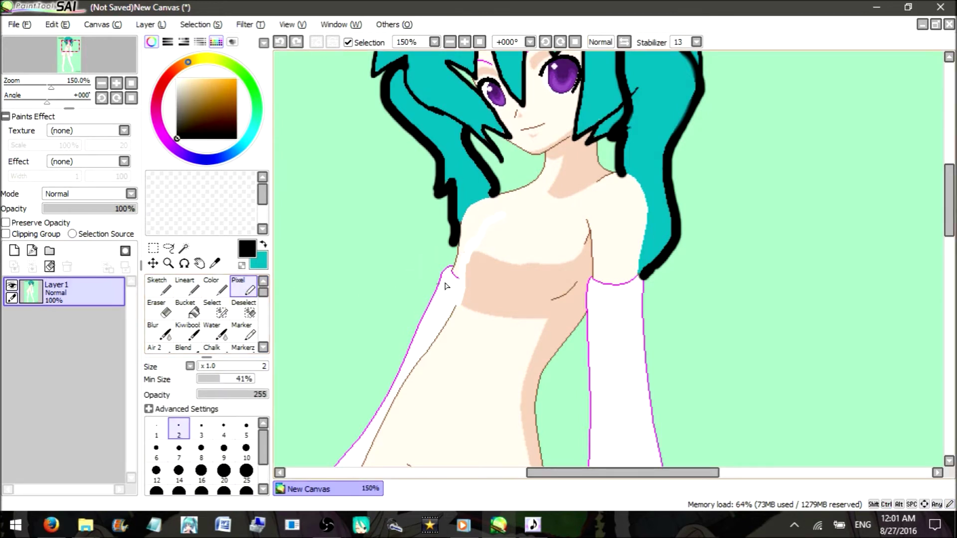
{"action": "scroll", "coordinate": [451, 277], "scroll_direction": "down", "scroll_amount": 2}
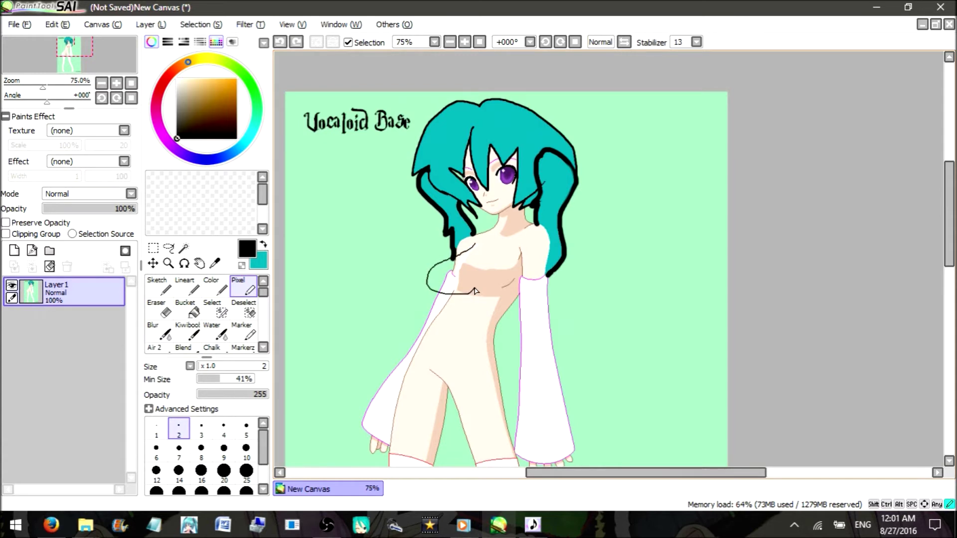
{"action": "key", "text": "ctrl+z"}
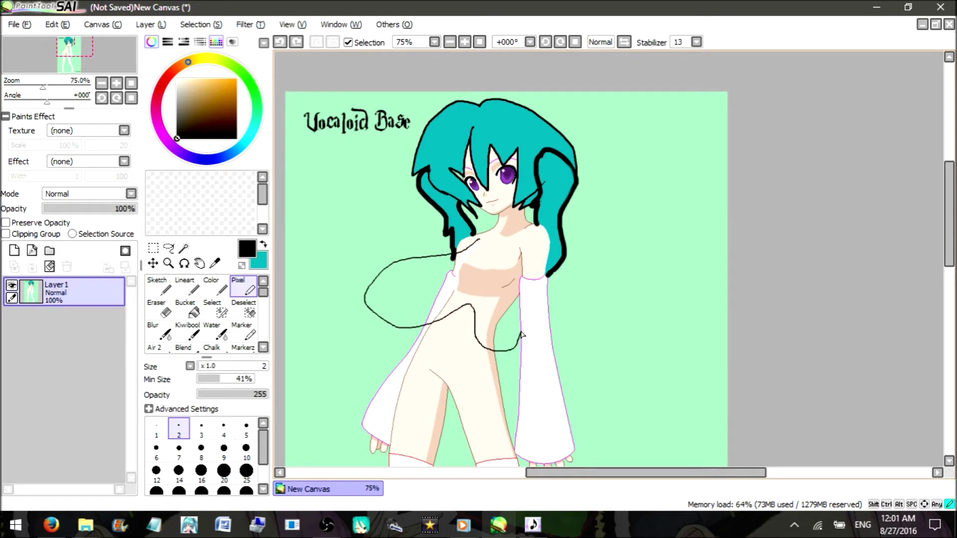
{"action": "scroll", "coordinate": [473, 283], "scroll_direction": "up", "scroll_amount": 3}
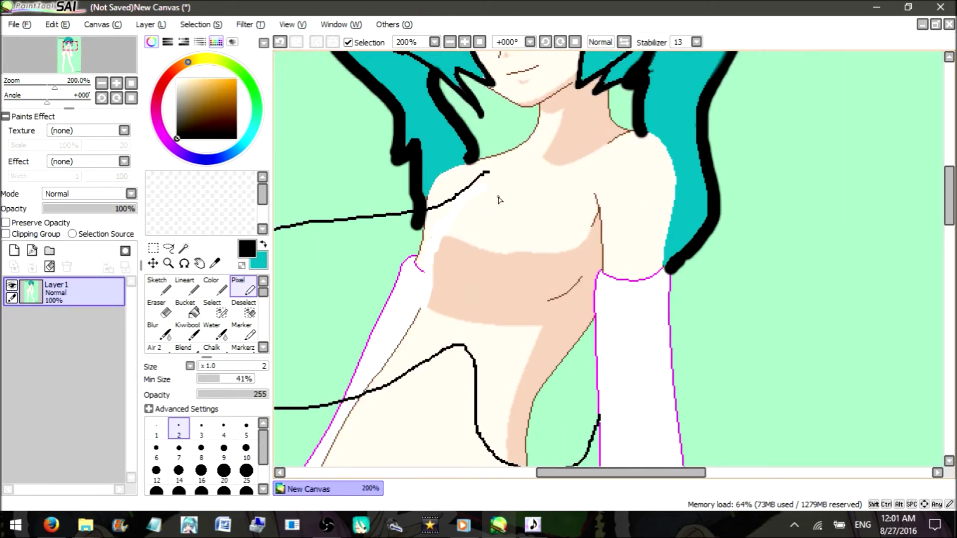
- Sample the light skin colour and select the upper body and the areas enclosed by the new outline with the Magic Wand
{"action": "scroll", "coordinate": [498, 200], "scroll_direction": "down", "scroll_amount": 1}
{"action": "left_click", "coordinate": [214, 264]}
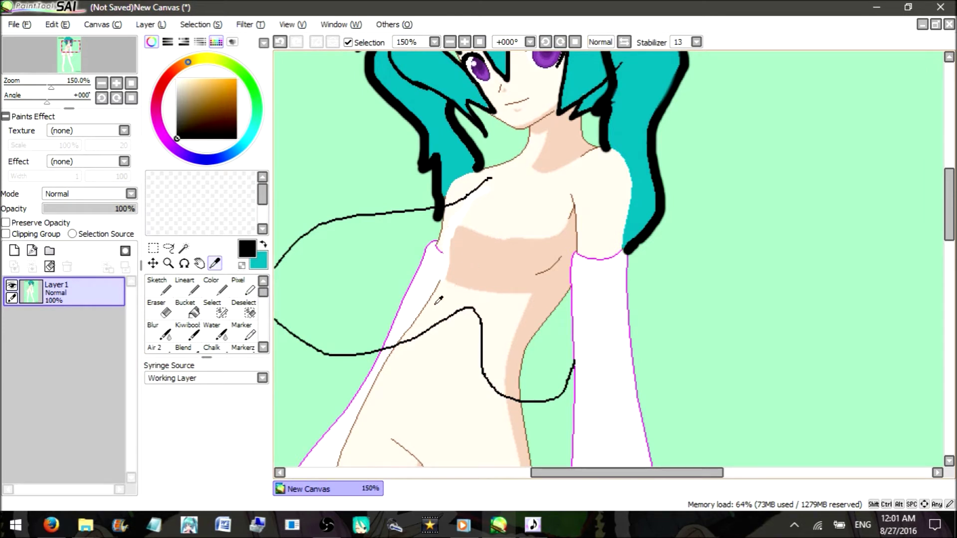
{"action": "left_click", "coordinate": [438, 299]}
{"action": "left_click", "coordinate": [222, 288]}
{"action": "left_click", "coordinate": [184, 247]}
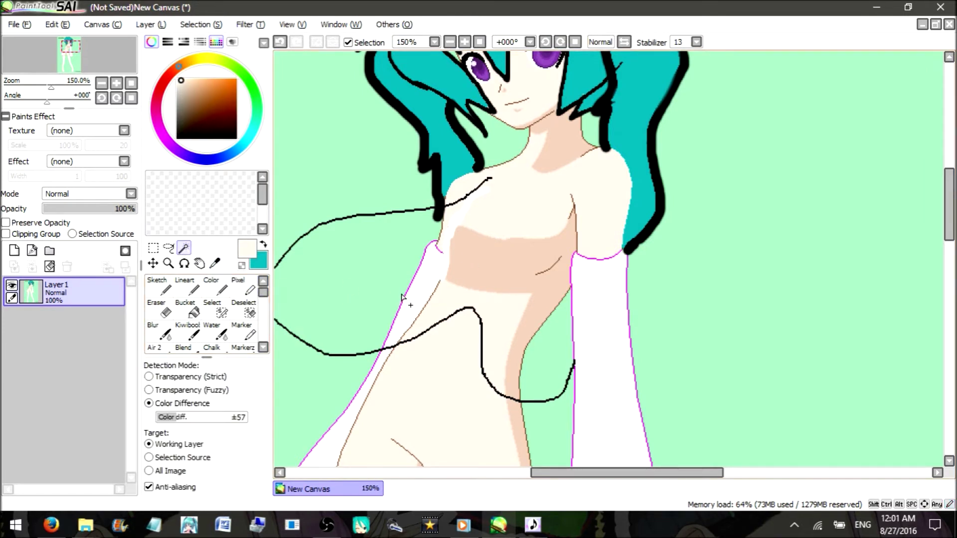
{"action": "left_click", "coordinate": [401, 296]}
{"action": "left_click", "coordinate": [544, 328]}
{"action": "left_click", "coordinate": [507, 311]}
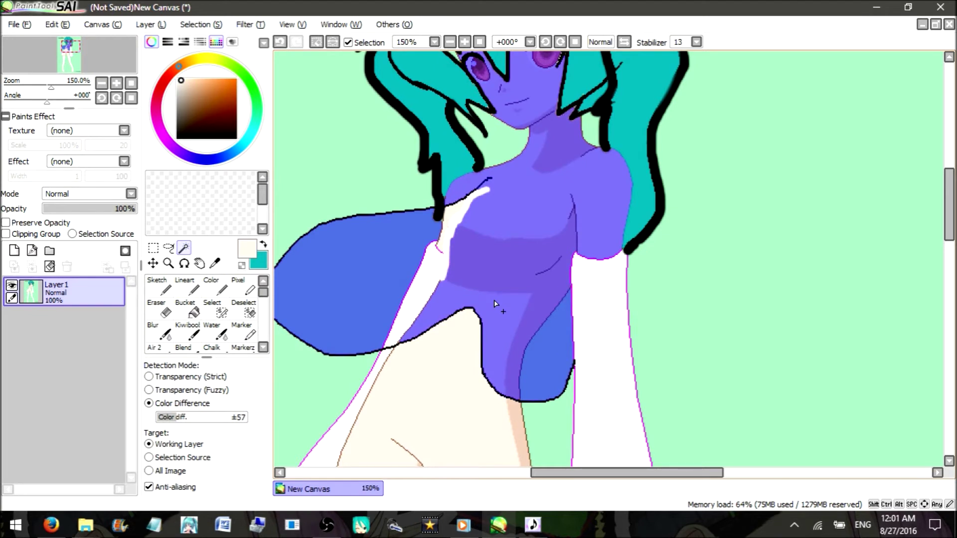
{"action": "left_click", "coordinate": [420, 297]}
{"action": "left_click", "coordinate": [447, 231]}
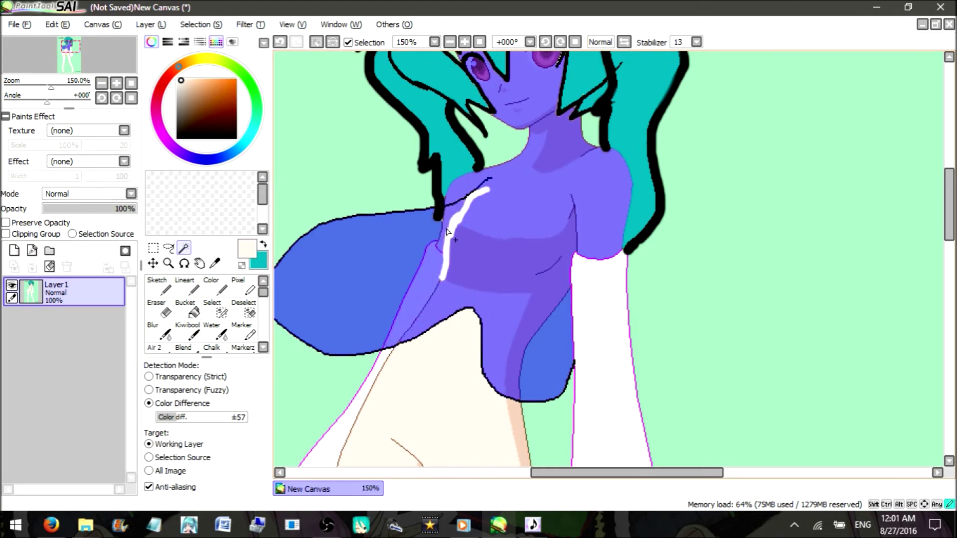
{"action": "left_click", "coordinate": [457, 231]}
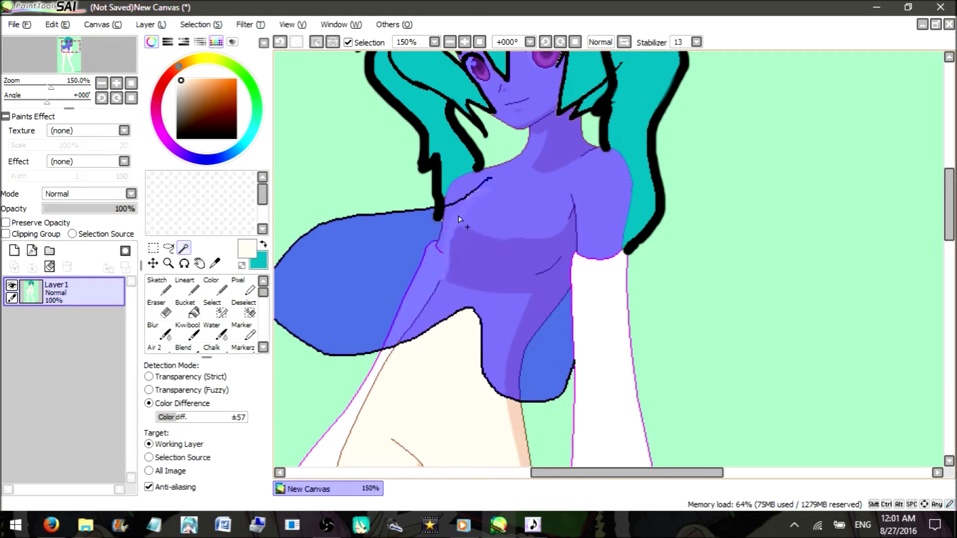
- Paint the selected area inside the new outline in the light skin colour with the Color brush at size 35
{"action": "left_click", "coordinate": [223, 294]}
{"action": "mouse_move", "coordinate": [399, 259]}
{"action": "left_mouse_down"}
{"action": "mouse_move", "coordinate": [346, 336]}
{"action": "mouse_move", "coordinate": [393, 343]}
{"action": "left_mouse_up"}
{"action": "mouse_move", "coordinate": [301, 267]}
{"action": "left_mouse_down"}
{"action": "mouse_move", "coordinate": [356, 250]}
{"action": "mouse_move", "coordinate": [363, 286]}
{"action": "mouse_move", "coordinate": [346, 349]}
{"action": "mouse_move", "coordinate": [453, 352]}
{"action": "mouse_move", "coordinate": [554, 391]}
{"action": "mouse_move", "coordinate": [543, 381]}
{"action": "mouse_move", "coordinate": [558, 377]}
{"action": "mouse_move", "coordinate": [558, 325]}
{"action": "mouse_move", "coordinate": [474, 303]}
{"action": "mouse_move", "coordinate": [585, 324]}
{"action": "left_mouse_up"}
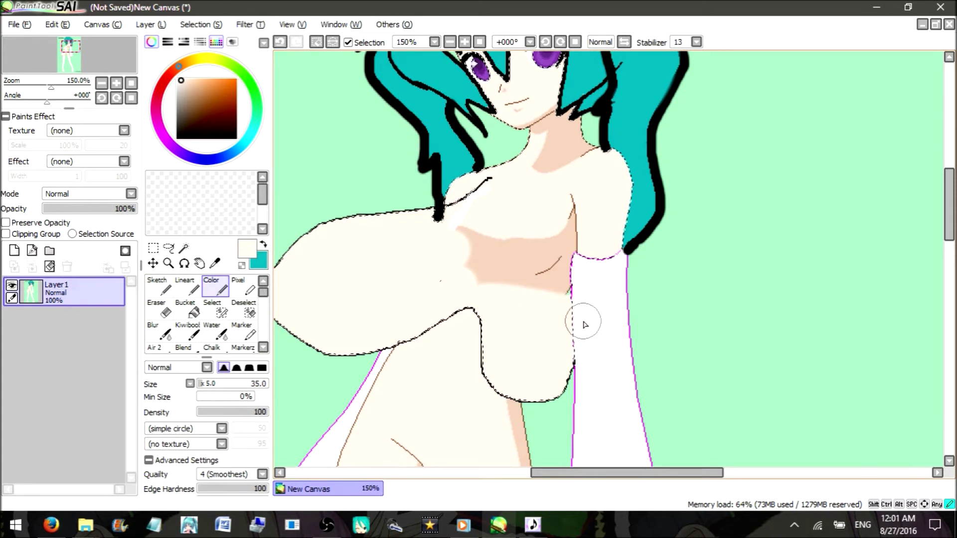
- Sample the darker skin shade and paint a band of shading across the newly outlined torso area with the Color brush
{"action": "left_click", "coordinate": [214, 263]}
{"action": "left_click", "coordinate": [486, 258]}
{"action": "left_click", "coordinate": [214, 286]}
{"action": "mouse_move", "coordinate": [496, 220]}
{"action": "left_mouse_down"}
{"action": "mouse_move", "coordinate": [471, 269]}
{"action": "mouse_move", "coordinate": [344, 229]}
{"action": "mouse_move", "coordinate": [488, 238]}
{"action": "mouse_move", "coordinate": [565, 411]}
{"action": "mouse_move", "coordinate": [545, 289]}
{"action": "mouse_move", "coordinate": [597, 265]}
{"action": "left_mouse_up"}
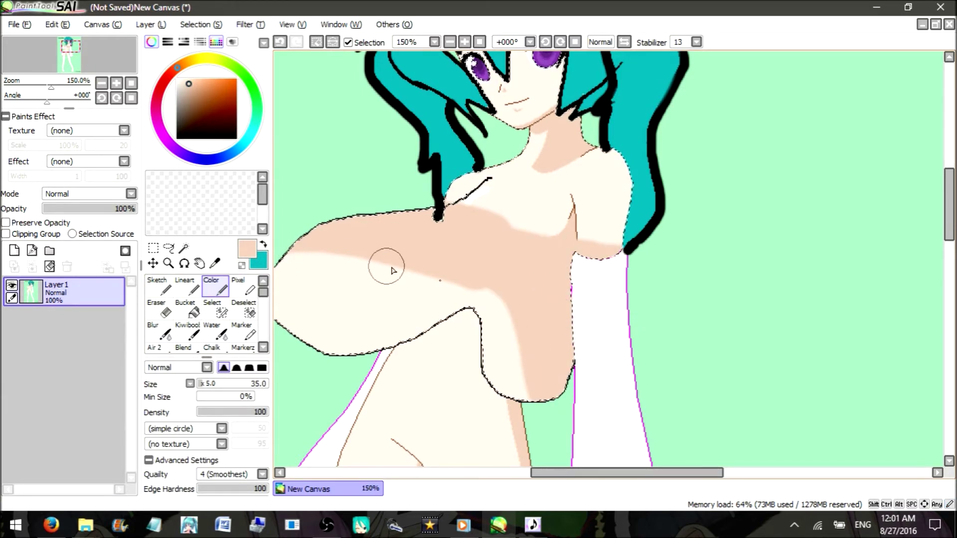
- Set the drawing colour to a bright orange and clear the selection
{"action": "scroll", "coordinate": [403, 269], "scroll_direction": "down", "scroll_amount": 2}
{"action": "left_click", "coordinate": [236, 78]}
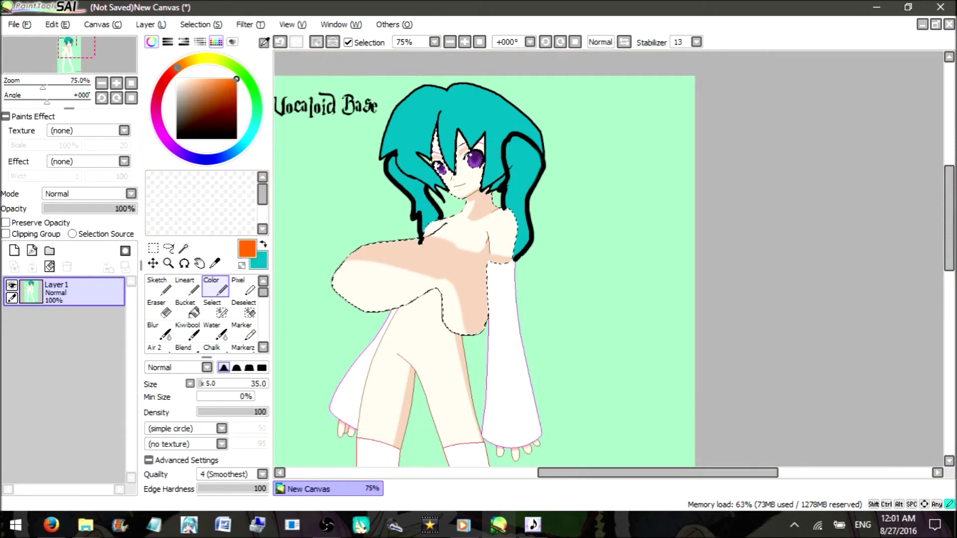
{"action": "scroll", "coordinate": [310, 288], "scroll_direction": "up", "scroll_amount": 3}
{"action": "key", "text": "ctrl+d"}
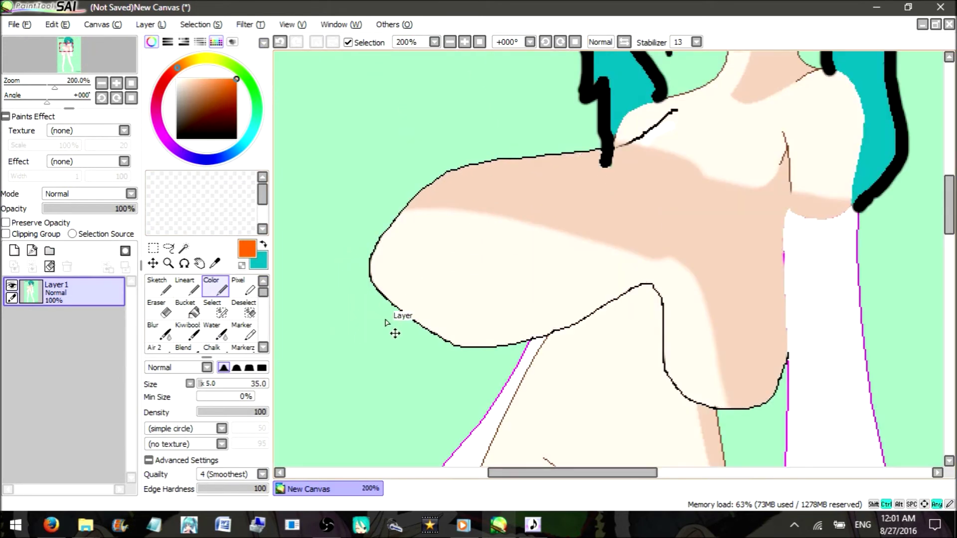
- Try large orange dots at the two ends of the outlined torso shape with the Color brush, and undo them
{"action": "left_click", "coordinate": [374, 272]}
{"action": "left_click_drag", "start_coordinate": [727, 386], "coordinate": [718, 406]}
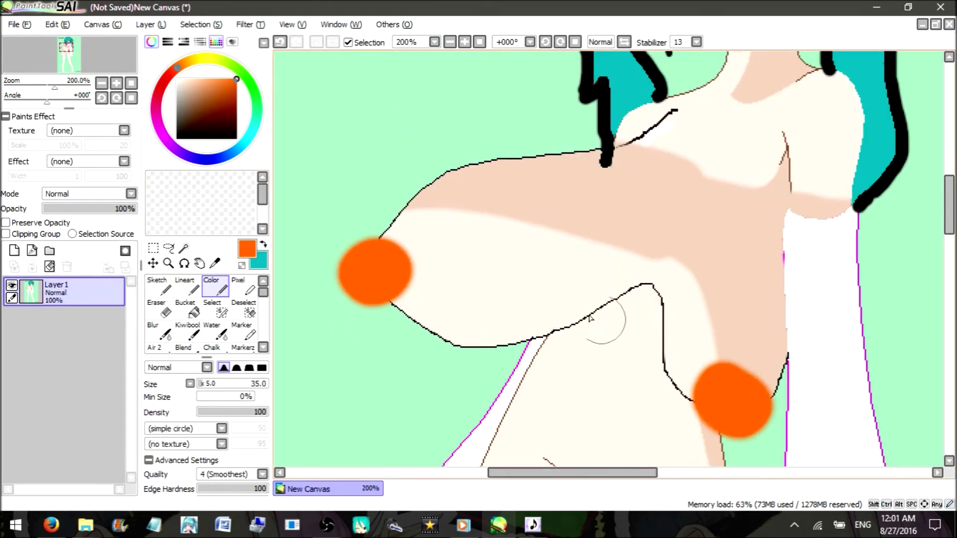
{"action": "scroll", "coordinate": [603, 319], "scroll_direction": "down", "scroll_amount": 4}
{"action": "scroll", "coordinate": [555, 315], "scroll_direction": "up", "scroll_amount": 2}
{"action": "key", "text": "ctrl+z"}
{"action": "key", "text": "ctrl+z"}
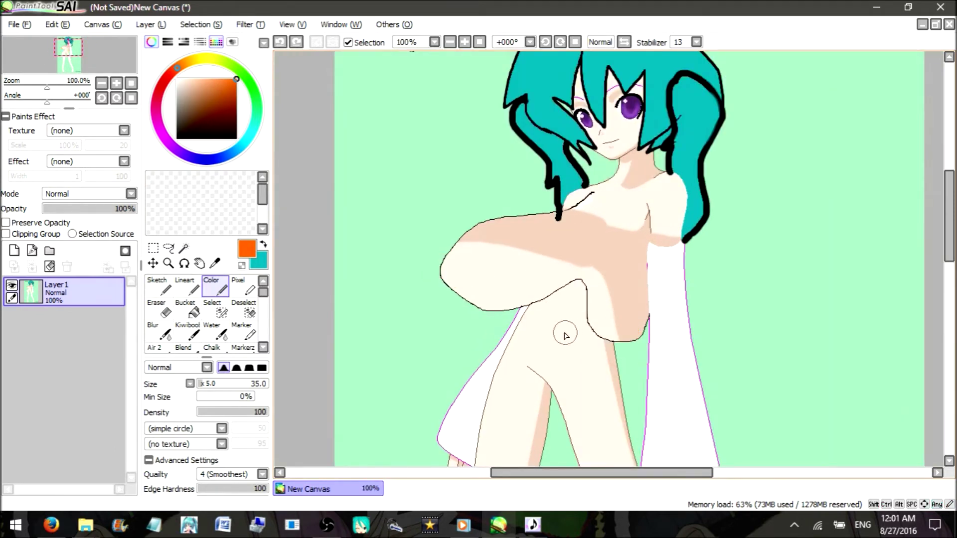
- Set the drawing colour to bright purple and paint a top with two shoulder straps over the torso at brush size 35
{"action": "scroll", "coordinate": [519, 297], "scroll_direction": "down", "scroll_amount": 1}
{"action": "scroll", "coordinate": [373, 243], "scroll_direction": "up", "scroll_amount": 2}
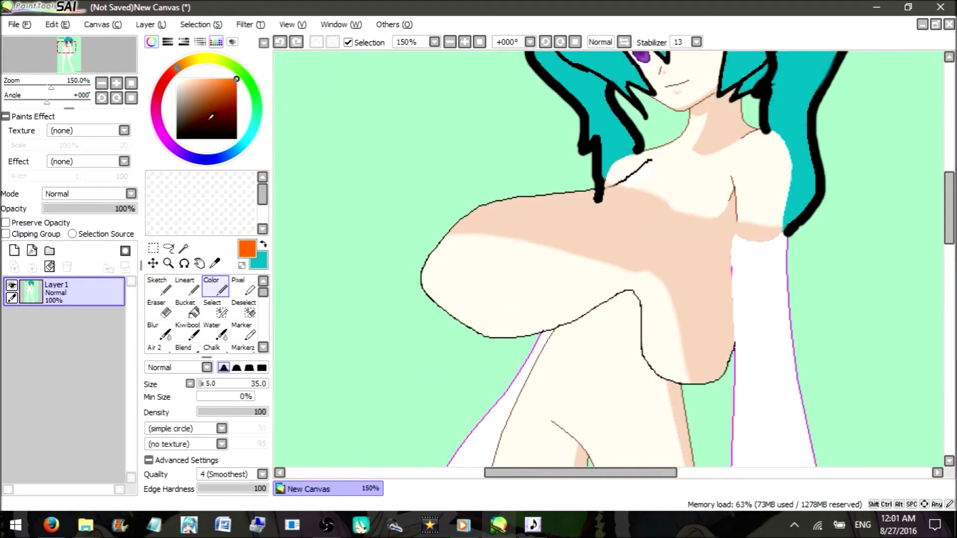
{"action": "left_click_drag", "start_coordinate": [156, 136], "coordinate": [167, 143]}
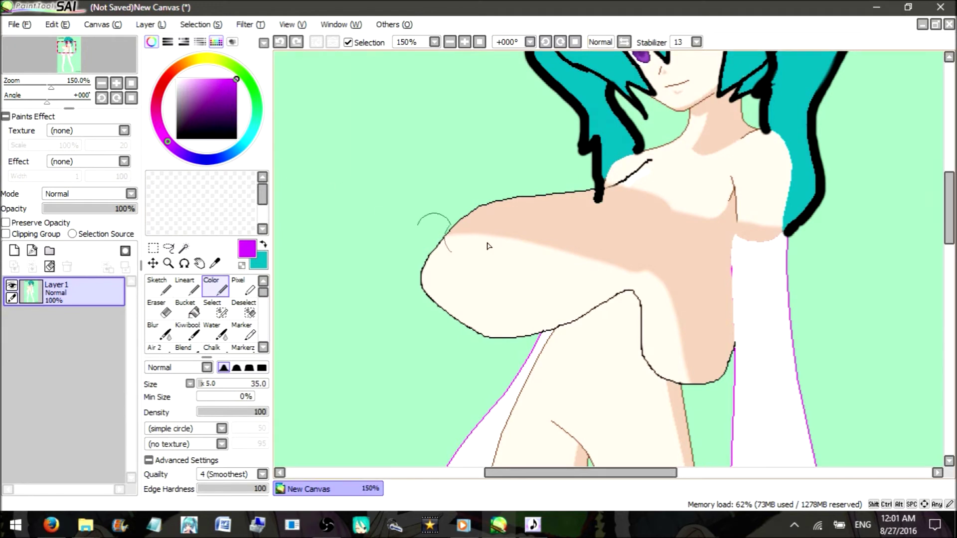
{"action": "mouse_move", "coordinate": [668, 162]}
{"action": "left_mouse_down"}
{"action": "mouse_move", "coordinate": [644, 179]}
{"action": "mouse_move", "coordinate": [507, 214]}
{"action": "mouse_move", "coordinate": [460, 245]}
{"action": "mouse_move", "coordinate": [441, 281]}
{"action": "mouse_move", "coordinate": [490, 312]}
{"action": "mouse_move", "coordinate": [620, 283]}
{"action": "mouse_move", "coordinate": [674, 361]}
{"action": "mouse_move", "coordinate": [714, 369]}
{"action": "mouse_move", "coordinate": [717, 206]}
{"action": "mouse_move", "coordinate": [732, 163]}
{"action": "mouse_move", "coordinate": [704, 211]}
{"action": "mouse_move", "coordinate": [640, 213]}
{"action": "mouse_move", "coordinate": [475, 277]}
{"action": "mouse_move", "coordinate": [513, 238]}
{"action": "mouse_move", "coordinate": [478, 266]}
{"action": "mouse_move", "coordinate": [618, 225]}
{"action": "mouse_move", "coordinate": [559, 273]}
{"action": "left_mouse_up"}
{"action": "mouse_move", "coordinate": [582, 208]}
{"action": "left_mouse_down"}
{"action": "mouse_move", "coordinate": [641, 230]}
{"action": "mouse_move", "coordinate": [698, 339]}
{"action": "mouse_move", "coordinate": [685, 252]}
{"action": "mouse_move", "coordinate": [664, 286]}
{"action": "left_mouse_up"}
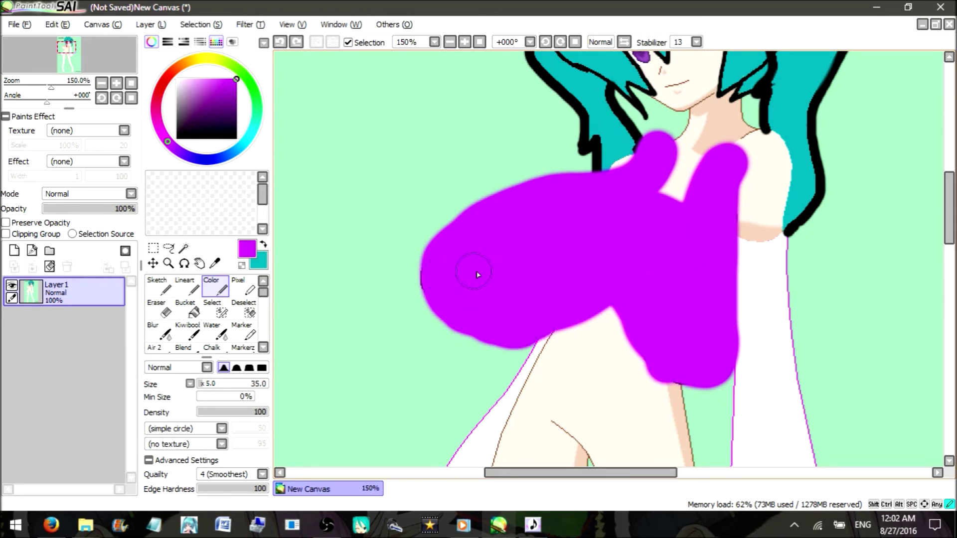
- Paint a matching purple bikini bottom across the figure's hips with the Color brush
{"action": "scroll", "coordinate": [574, 226], "scroll_direction": "down", "scroll_amount": 2}
{"action": "scroll", "coordinate": [589, 299], "scroll_direction": "up", "scroll_amount": 2}
{"action": "scroll", "coordinate": [589, 299], "scroll_direction": "down", "scroll_amount": 2}
{"action": "scroll", "coordinate": [518, 244], "scroll_direction": "up", "scroll_amount": 2}
{"action": "mouse_move", "coordinate": [518, 244]}
{"action": "left_mouse_down"}
{"action": "mouse_move", "coordinate": [670, 284]}
{"action": "mouse_move", "coordinate": [581, 329]}
{"action": "mouse_move", "coordinate": [518, 275]}
{"action": "left_mouse_up"}
{"action": "scroll", "coordinate": [566, 288], "scroll_direction": "down", "scroll_amount": 5}
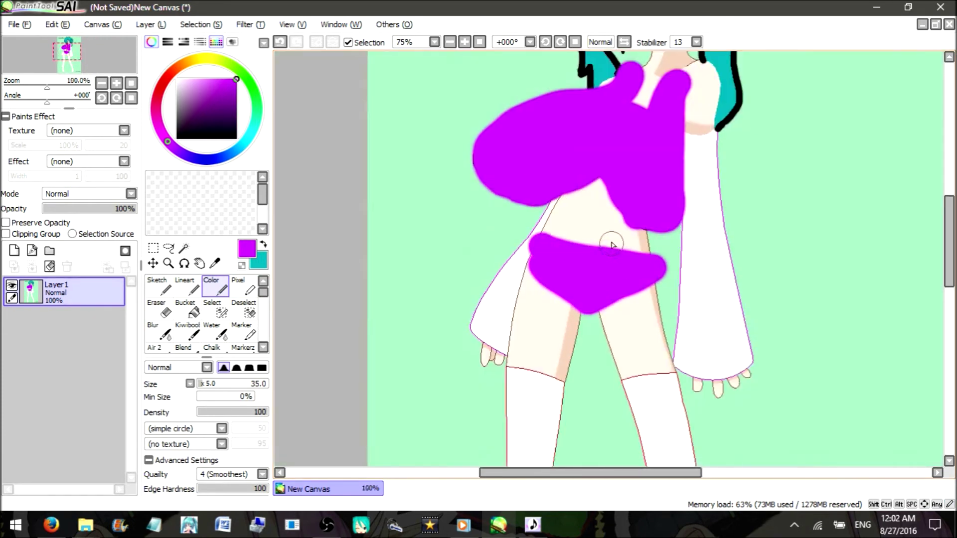
- Select both white stockings and the shoe areas, including the soles and heel, with the Magic Wand
{"action": "scroll", "coordinate": [628, 309], "scroll_direction": "up", "scroll_amount": 3}
{"action": "scroll", "coordinate": [629, 309], "scroll_direction": "up", "scroll_amount": 1}
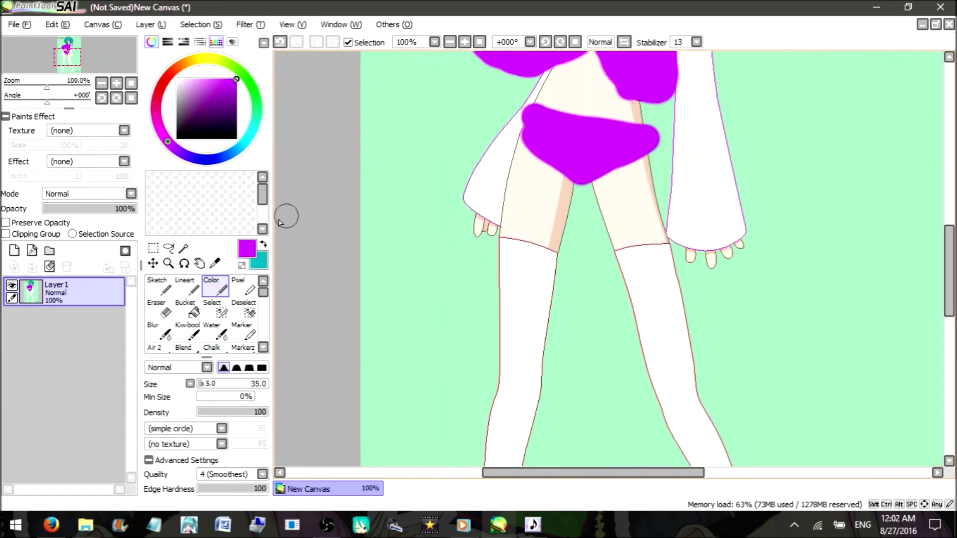
{"action": "left_click", "coordinate": [184, 248]}
{"action": "left_click", "coordinate": [530, 308]}
{"action": "left_click", "coordinate": [672, 316]}
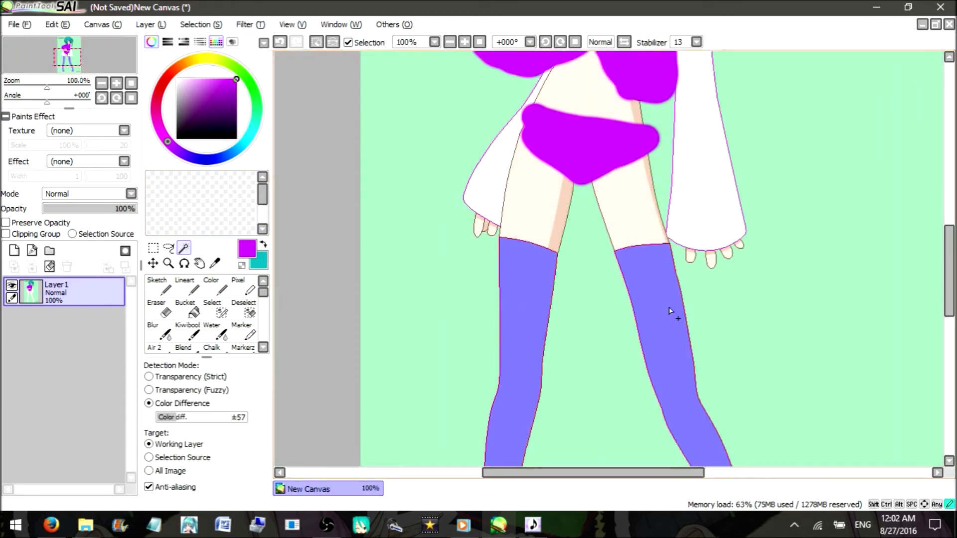
{"action": "scroll", "coordinate": [670, 299], "scroll_direction": "down", "scroll_amount": 4}
{"action": "scroll", "coordinate": [667, 309], "scroll_direction": "up", "scroll_amount": 3}
{"action": "scroll", "coordinate": [663, 317], "scroll_direction": "down", "scroll_amount": 1}
{"action": "scroll", "coordinate": [613, 384], "scroll_direction": "up", "scroll_amount": 2}
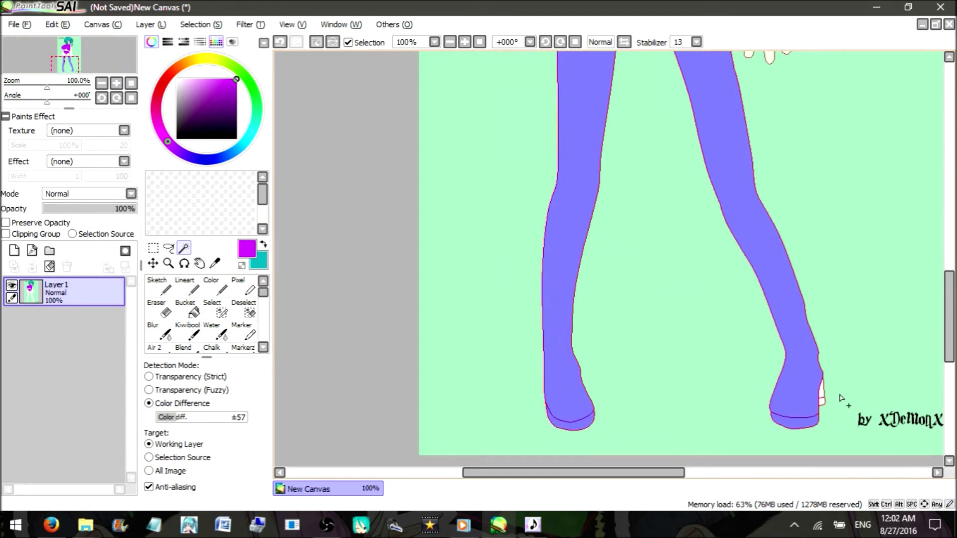
{"action": "scroll", "coordinate": [840, 395], "scroll_direction": "down", "scroll_amount": 2}
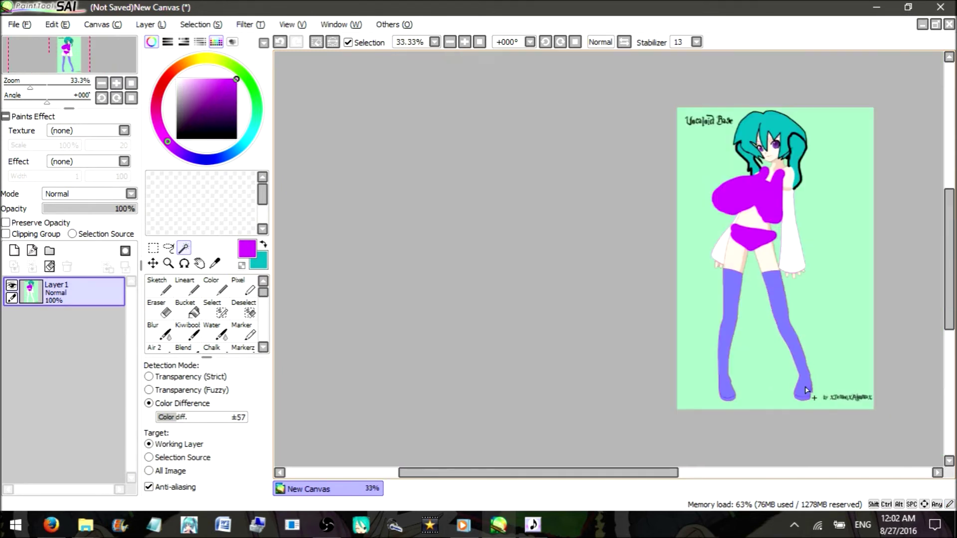
{"action": "scroll", "coordinate": [781, 340], "scroll_direction": "up", "scroll_amount": 2}
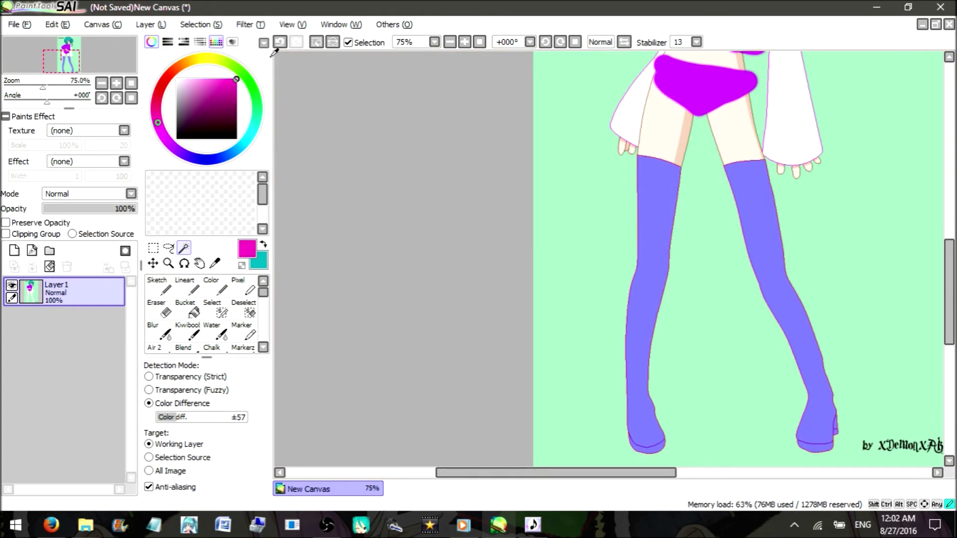
- Fill the selected stockings and shoes with dark magenta using the Color brush at size 355
{"action": "left_click", "coordinate": [215, 286]}
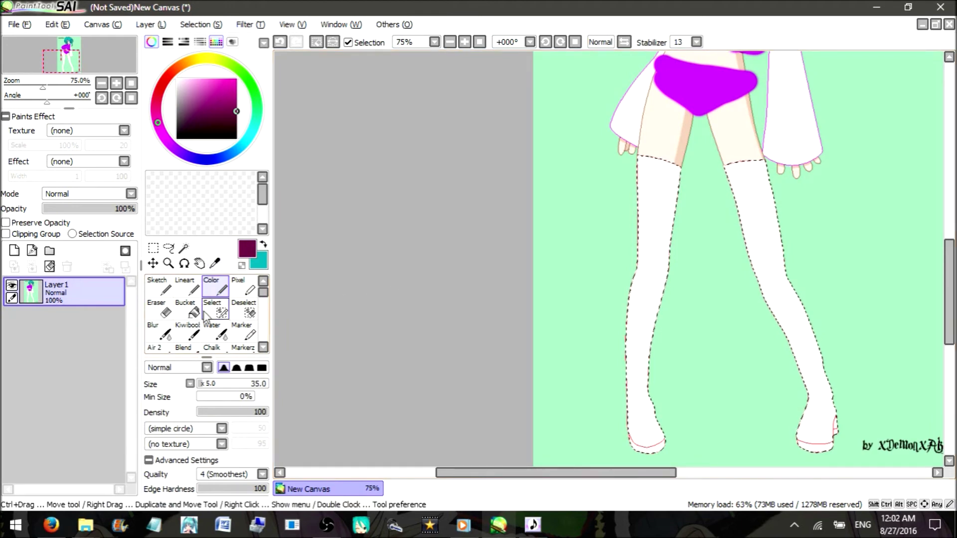
{"action": "left_click_drag", "start_coordinate": [609, 258], "coordinate": [412, 323]}
{"action": "mouse_move", "coordinate": [657, 189]}
{"action": "left_mouse_down"}
{"action": "mouse_move", "coordinate": [786, 181]}
{"action": "mouse_move", "coordinate": [715, 373]}
{"action": "mouse_move", "coordinate": [742, 391]}
{"action": "mouse_move", "coordinate": [668, 303]}
{"action": "left_mouse_up"}
{"action": "scroll", "coordinate": [668, 302], "scroll_direction": "down", "scroll_amount": 5}
{"action": "scroll", "coordinate": [742, 254], "scroll_direction": "up", "scroll_amount": 6}
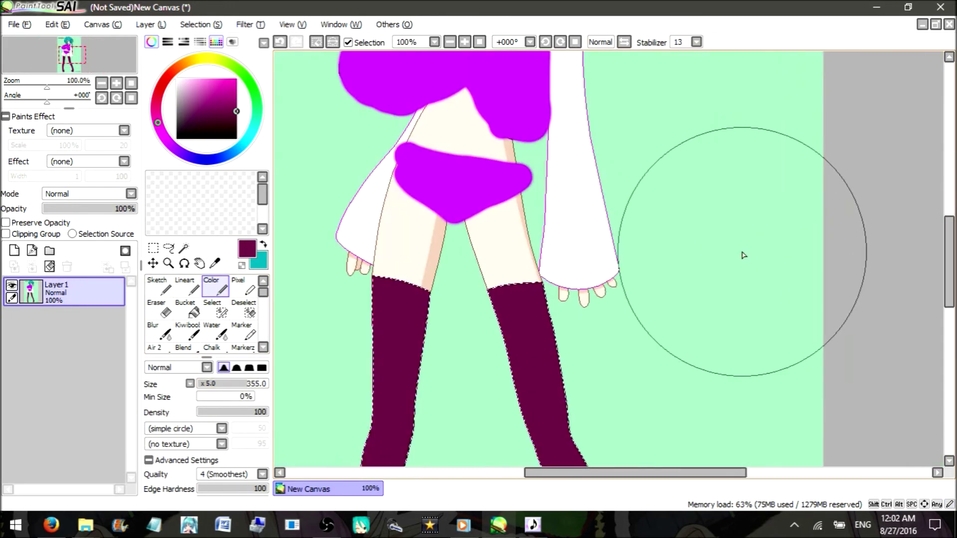
- Add both white sleeves to the selection with the Magic Wand and paint them dark magenta with the Color brush
{"action": "left_click", "coordinate": [184, 249]}
{"action": "left_click", "coordinate": [363, 224], "text": "shift"}
{"action": "left_click", "coordinate": [566, 239], "text": "shift"}
{"action": "left_click", "coordinate": [216, 287]}
{"action": "scroll", "coordinate": [436, 284], "scroll_direction": "down", "scroll_amount": 3}
{"action": "mouse_move", "coordinate": [493, 210]}
{"action": "left_mouse_down"}
{"action": "mouse_move", "coordinate": [512, 111]}
{"action": "mouse_move", "coordinate": [545, 277]}
{"action": "left_mouse_up"}
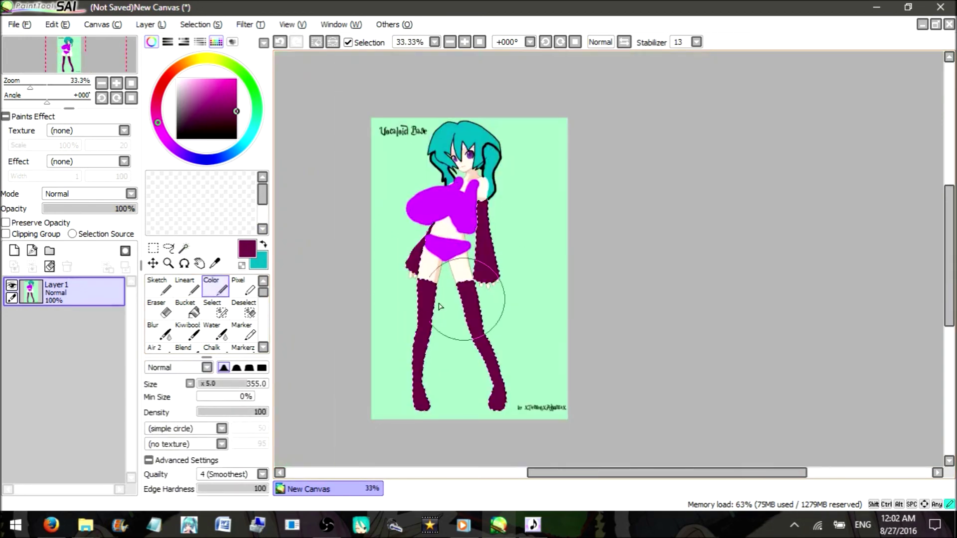
- Clear the selection and paint over both irises in dark blue with the Color brush at size 20
{"action": "scroll", "coordinate": [468, 169], "scroll_direction": "up", "scroll_amount": 5}
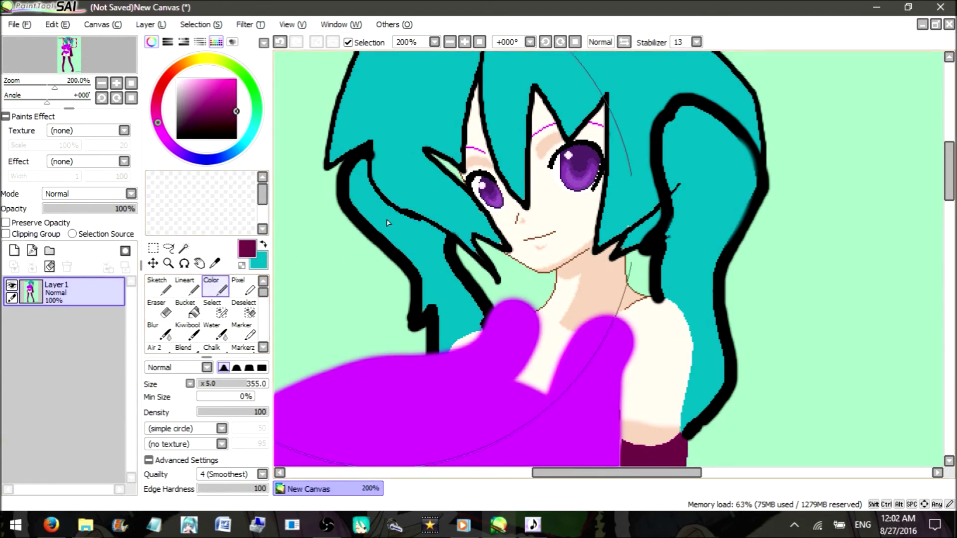
{"action": "left_click_drag", "start_coordinate": [237, 383], "coordinate": [202, 388]}
{"action": "scroll", "coordinate": [619, 191], "scroll_direction": "up", "scroll_amount": 3}
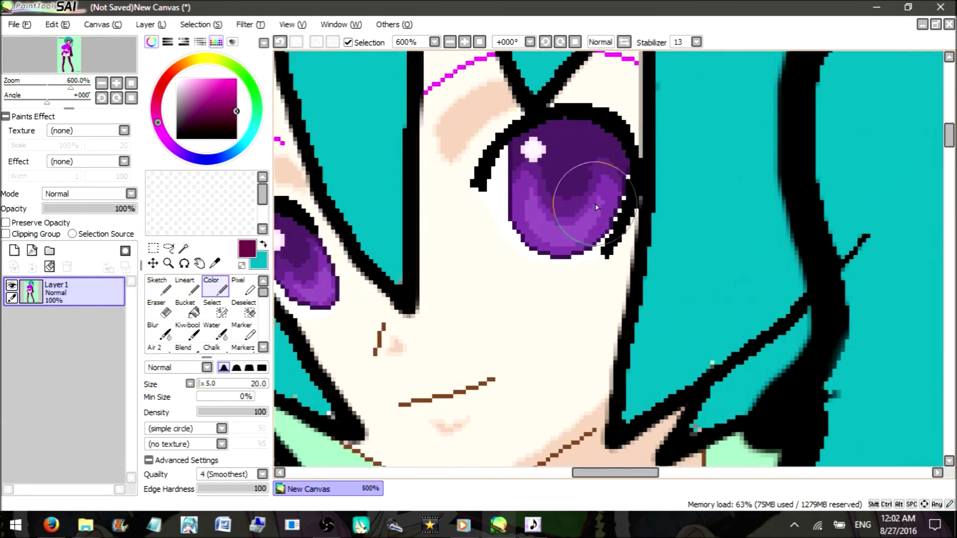
{"action": "scroll", "coordinate": [566, 172], "scroll_direction": "down", "scroll_amount": 2}
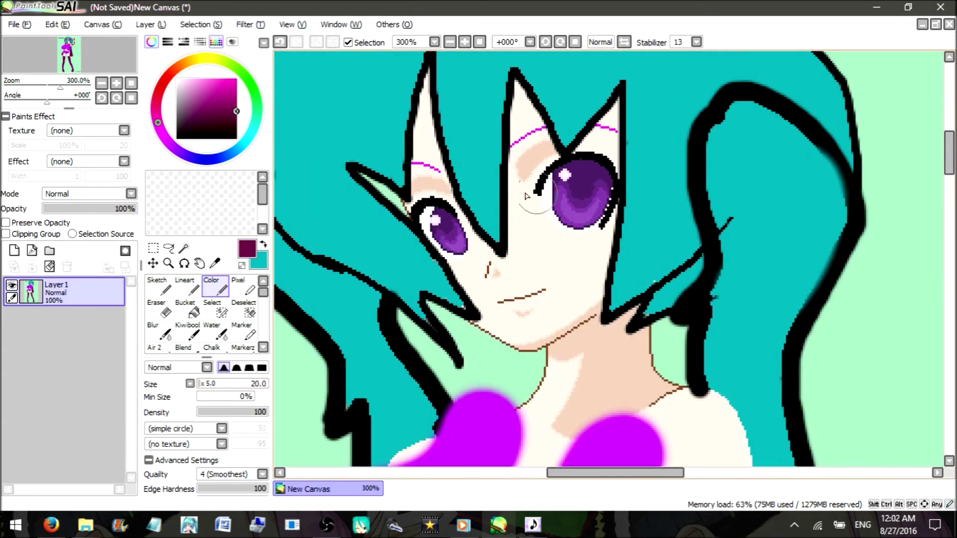
{"action": "left_click", "coordinate": [208, 160]}
{"action": "scroll", "coordinate": [419, 185], "scroll_direction": "up", "scroll_amount": 3}
{"action": "mouse_move", "coordinate": [421, 209]}
{"action": "left_mouse_down"}
{"action": "mouse_move", "coordinate": [405, 203]}
{"action": "mouse_move", "coordinate": [463, 234]}
{"action": "left_mouse_up"}
{"action": "mouse_move", "coordinate": [721, 134]}
{"action": "left_mouse_down"}
{"action": "mouse_move", "coordinate": [669, 132]}
{"action": "mouse_move", "coordinate": [732, 111]}
{"action": "mouse_move", "coordinate": [709, 141]}
{"action": "left_mouse_up"}
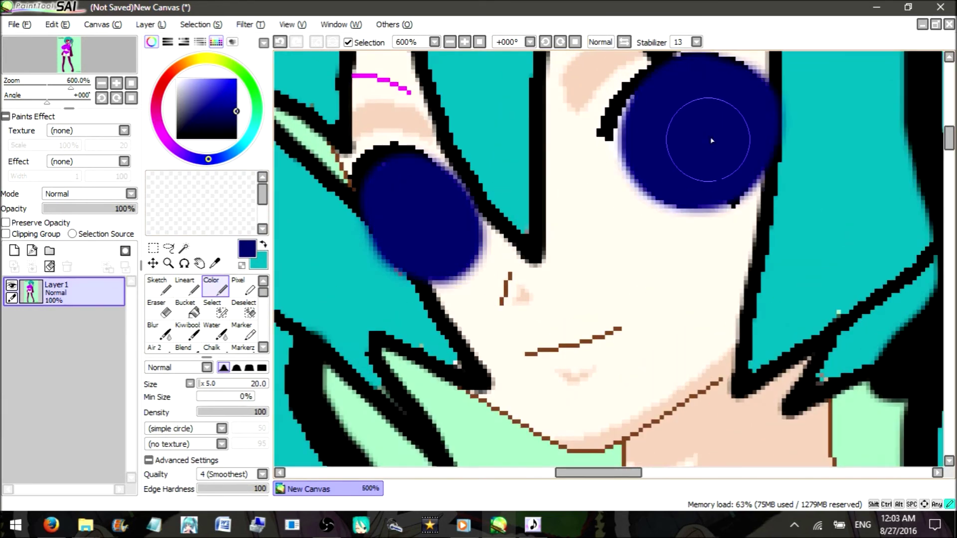
- Paint three white highlights on each iris at brush size 10 and a black pupil in its centre at size 5
{"action": "left_click", "coordinate": [204, 203]}
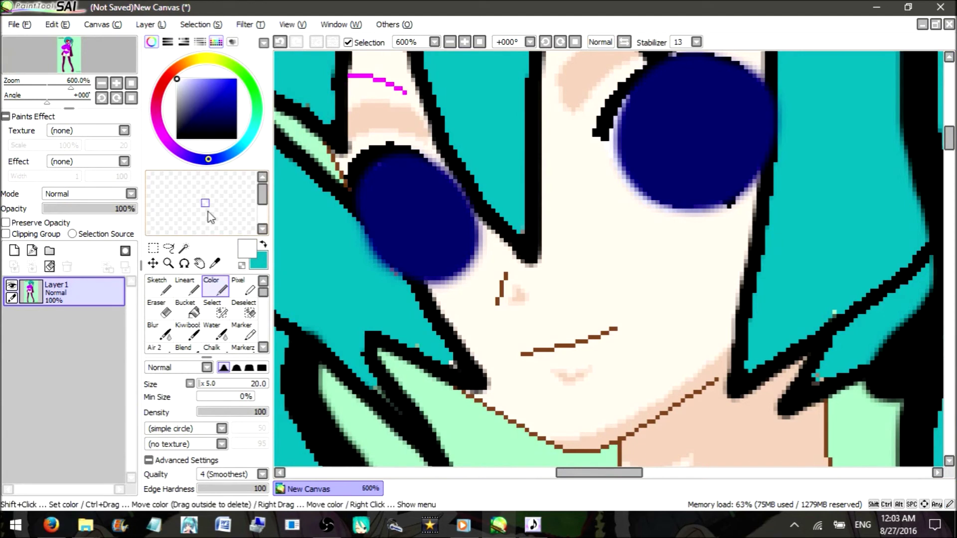
{"action": "left_click_drag", "start_coordinate": [204, 385], "coordinate": [201, 386]}
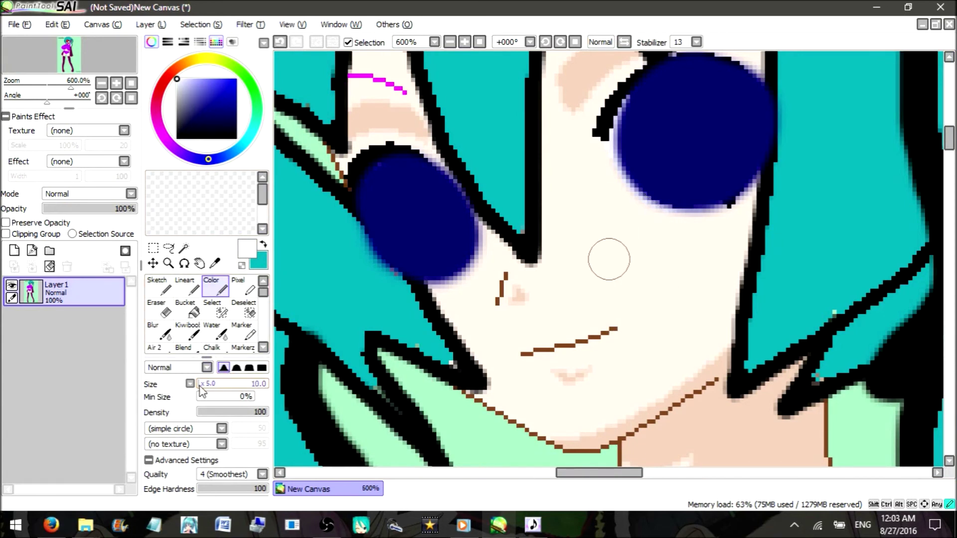
{"action": "left_click_drag", "start_coordinate": [435, 172], "coordinate": [427, 195]}
{"action": "mouse_move", "coordinate": [376, 255]}
{"action": "left_mouse_down"}
{"action": "mouse_move", "coordinate": [408, 237]}
{"action": "mouse_move", "coordinate": [391, 242]}
{"action": "left_mouse_up"}
{"action": "left_click_drag", "start_coordinate": [441, 264], "coordinate": [458, 263]}
{"action": "left_click_drag", "start_coordinate": [639, 83], "coordinate": [636, 120]}
{"action": "left_click_drag", "start_coordinate": [789, 146], "coordinate": [768, 142]}
{"action": "left_click_drag", "start_coordinate": [685, 181], "coordinate": [688, 212]}
{"action": "scroll", "coordinate": [692, 195], "scroll_direction": "down", "scroll_amount": 3}
{"action": "scroll", "coordinate": [698, 192], "scroll_direction": "up", "scroll_amount": 3}
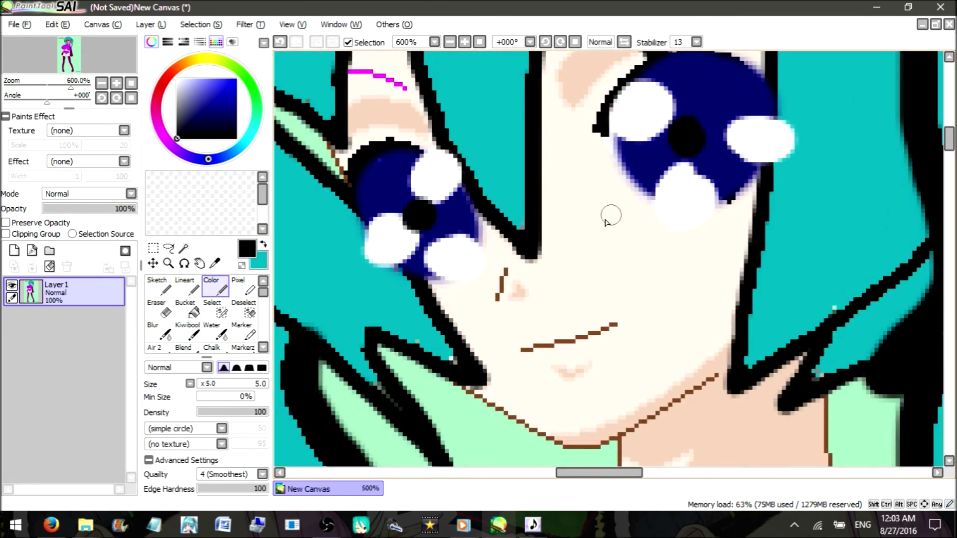
- Try a bright blue zigzag highlight on the upper hair with the Color brush at size 5, and undo it
{"action": "scroll", "coordinate": [637, 205], "scroll_direction": "down", "scroll_amount": 5}
{"action": "scroll", "coordinate": [343, 175], "scroll_direction": "down", "scroll_amount": 2}
{"action": "scroll", "coordinate": [427, 178], "scroll_direction": "up", "scroll_amount": 4}
{"action": "scroll", "coordinate": [421, 100], "scroll_direction": "down", "scroll_amount": 3}
{"action": "scroll", "coordinate": [434, 180], "scroll_direction": "up", "scroll_amount": 2}
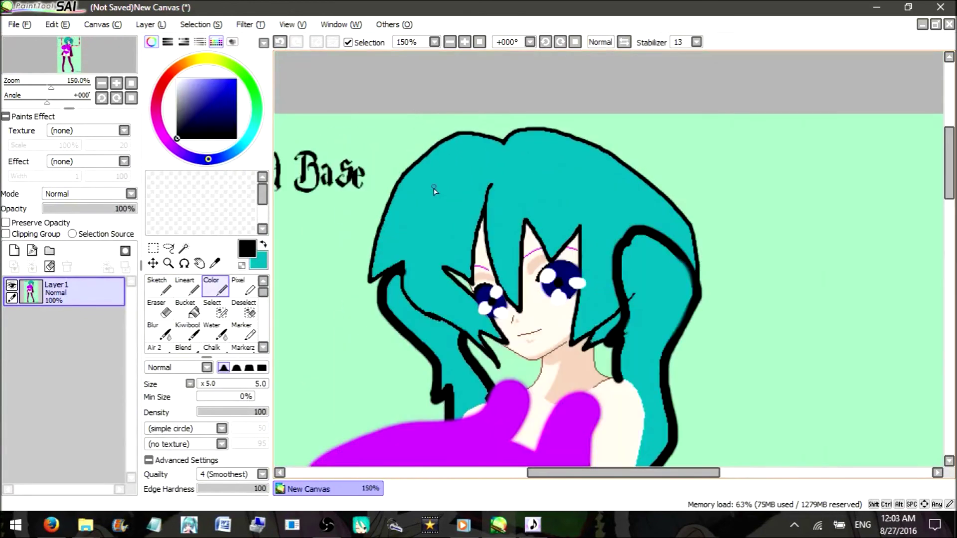
{"action": "scroll", "coordinate": [434, 181], "scroll_direction": "up", "scroll_amount": 4}
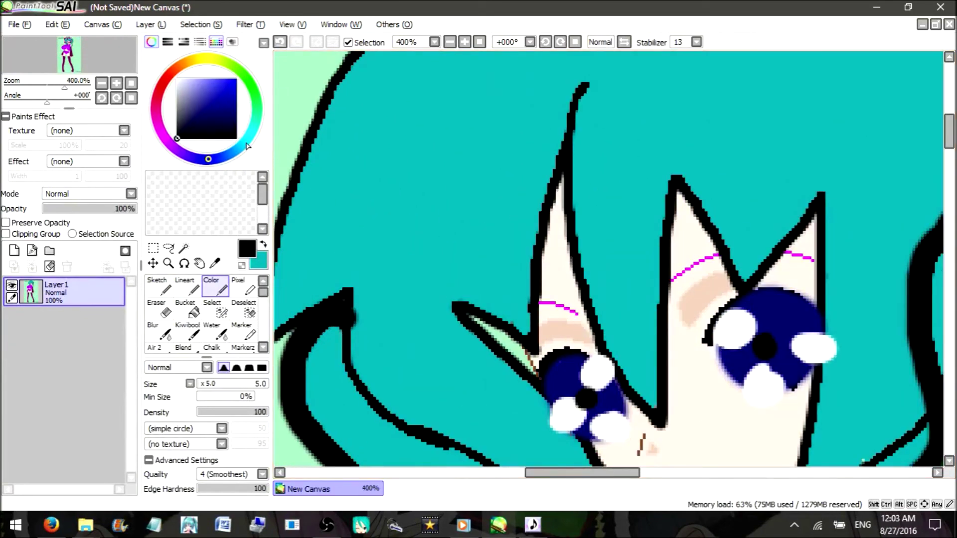
{"action": "left_click", "coordinate": [248, 145]}
{"action": "left_click", "coordinate": [205, 95]}
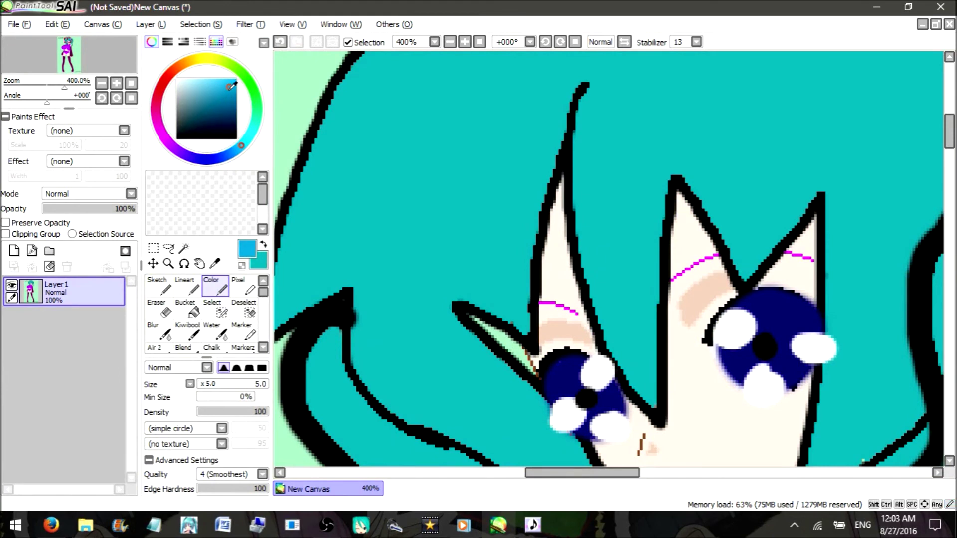
{"action": "scroll", "coordinate": [393, 166], "scroll_direction": "down", "scroll_amount": 2}
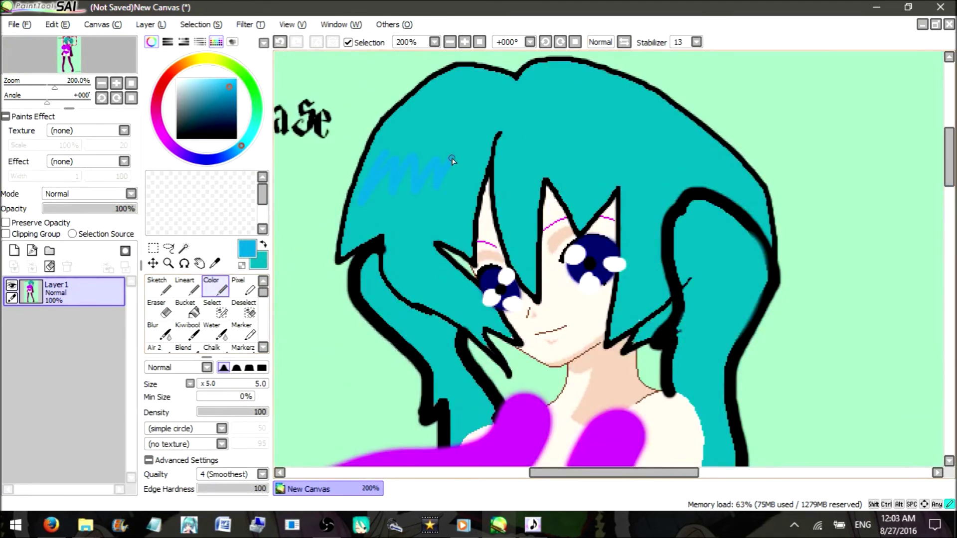
{"action": "key", "text": "ctrl+z"}
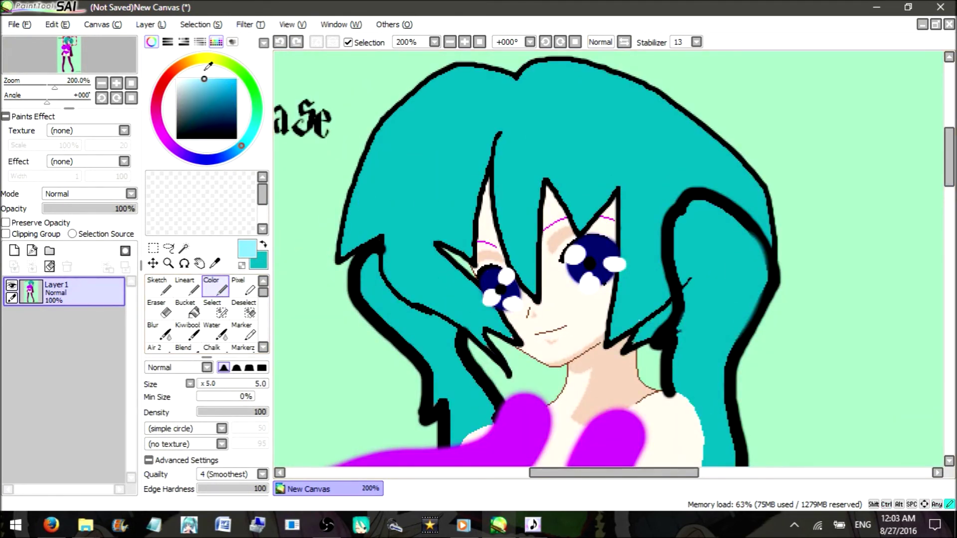
- Paint light blue zigzag highlights across the crown of the hair with the Color brush at size 5
{"action": "left_click", "coordinate": [215, 383]}
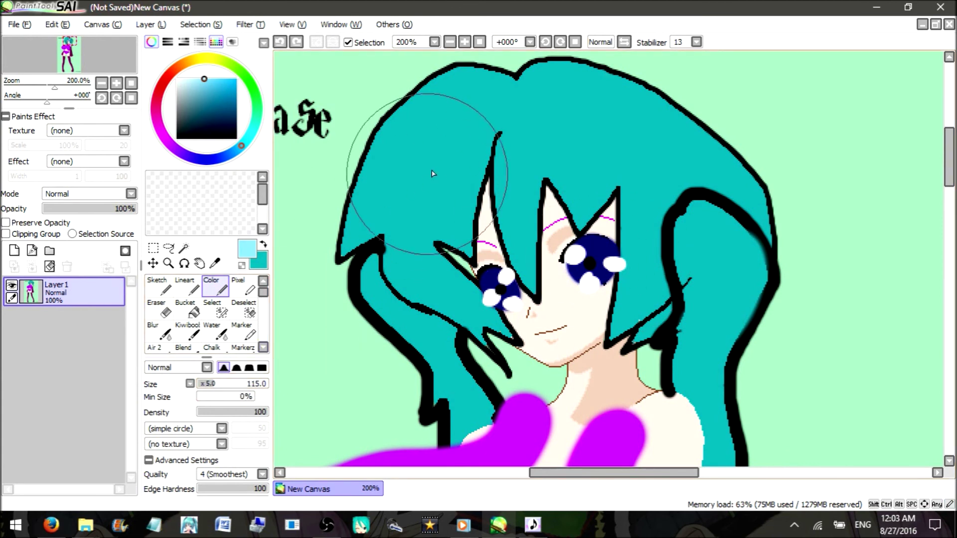
{"action": "left_click_drag", "start_coordinate": [209, 382], "coordinate": [200, 387]}
{"action": "mouse_move", "coordinate": [409, 132]}
{"action": "left_mouse_down"}
{"action": "mouse_move", "coordinate": [392, 174]}
{"action": "mouse_move", "coordinate": [436, 167]}
{"action": "left_mouse_up"}
{"action": "mouse_move", "coordinate": [557, 170]}
{"action": "left_mouse_down"}
{"action": "mouse_move", "coordinate": [590, 184]}
{"action": "mouse_move", "coordinate": [671, 175]}
{"action": "mouse_move", "coordinate": [702, 193]}
{"action": "left_mouse_up"}
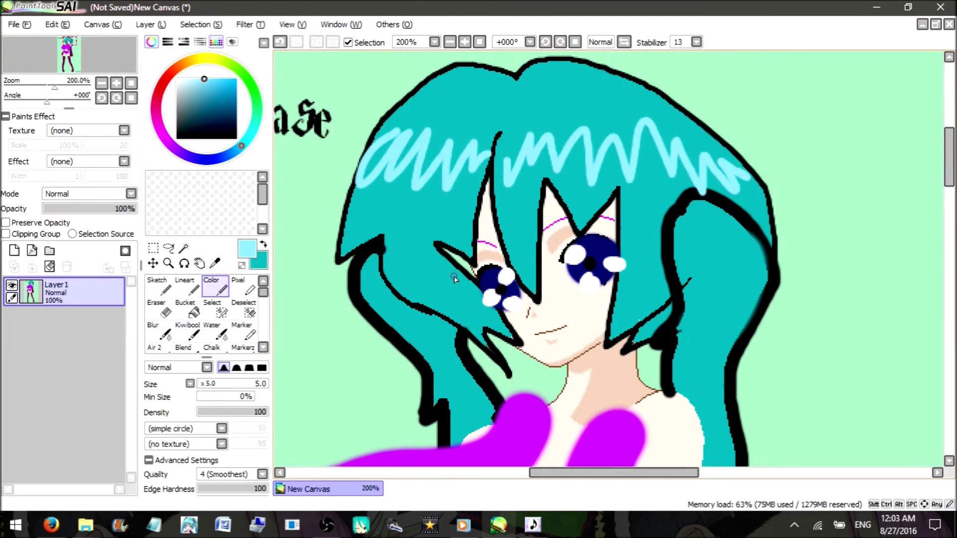
- Add small light blue zigzag highlights to the lower fringe strands, the side locks and both ponytails
{"action": "left_click_drag", "start_coordinate": [395, 283], "coordinate": [401, 275]}
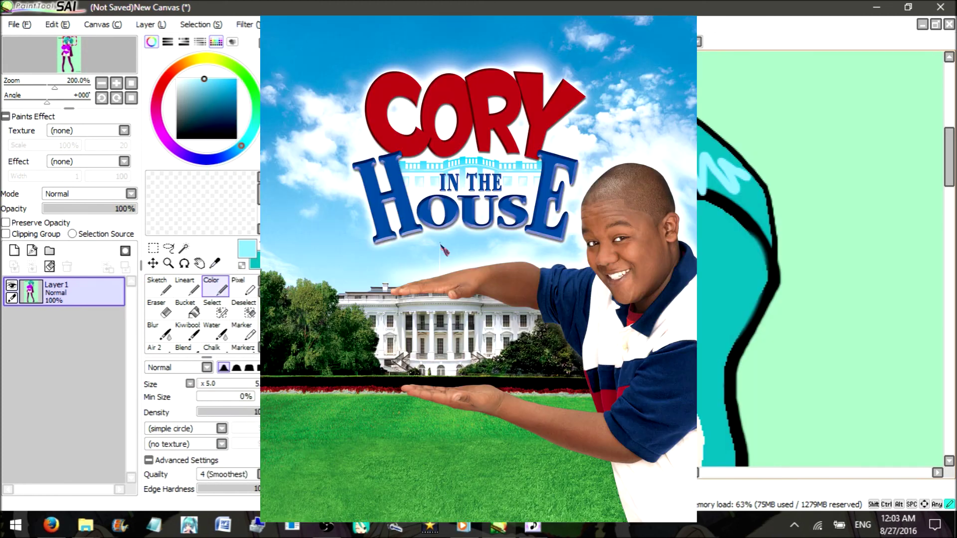
{"action": "left_click_drag", "start_coordinate": [509, 235], "coordinate": [527, 251]}
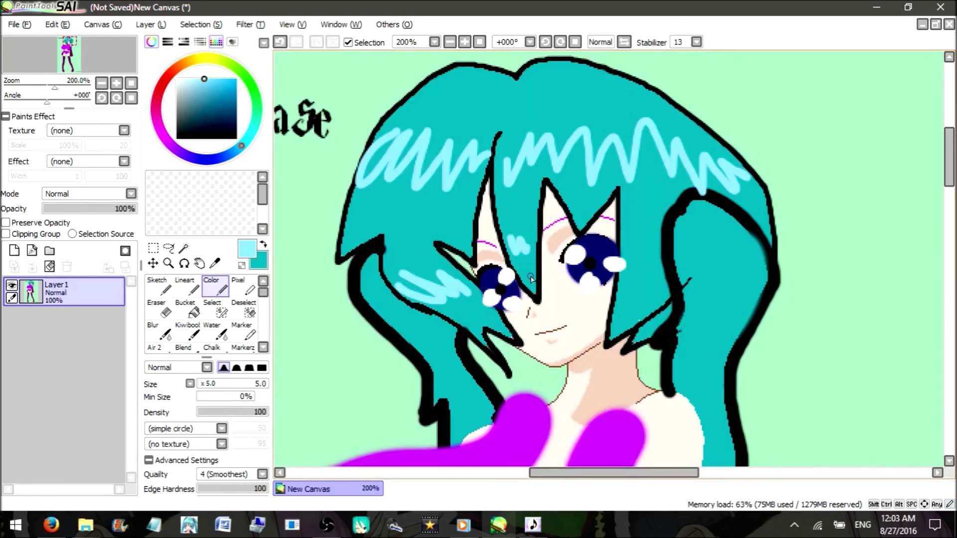
{"action": "mouse_move", "coordinate": [631, 261]}
{"action": "left_mouse_down"}
{"action": "mouse_move", "coordinate": [664, 242]}
{"action": "mouse_move", "coordinate": [649, 284]}
{"action": "left_mouse_up"}
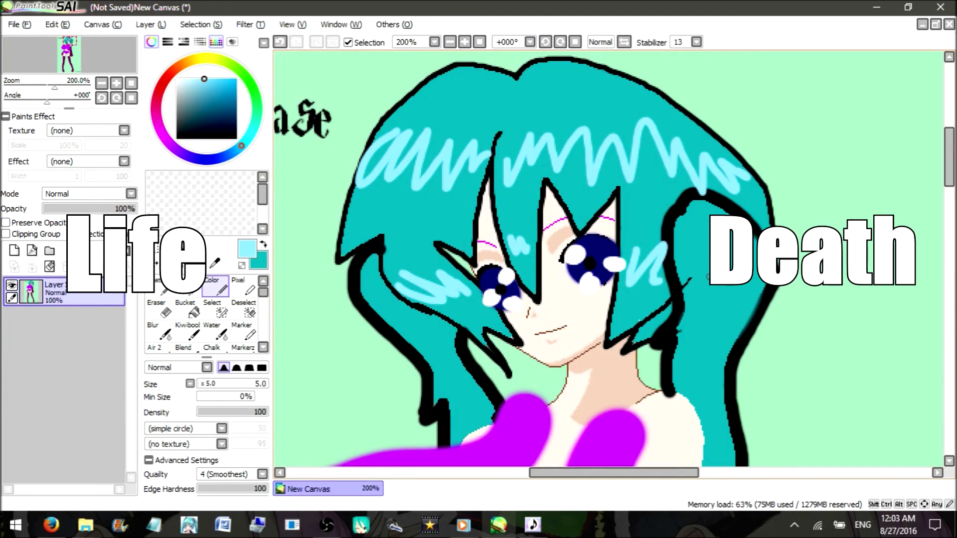
{"action": "scroll", "coordinate": [467, 289], "scroll_direction": "up", "scroll_amount": 1}
{"action": "mouse_move", "coordinate": [416, 317]}
{"action": "left_mouse_down"}
{"action": "mouse_move", "coordinate": [394, 371]}
{"action": "mouse_move", "coordinate": [445, 355]}
{"action": "left_mouse_up"}
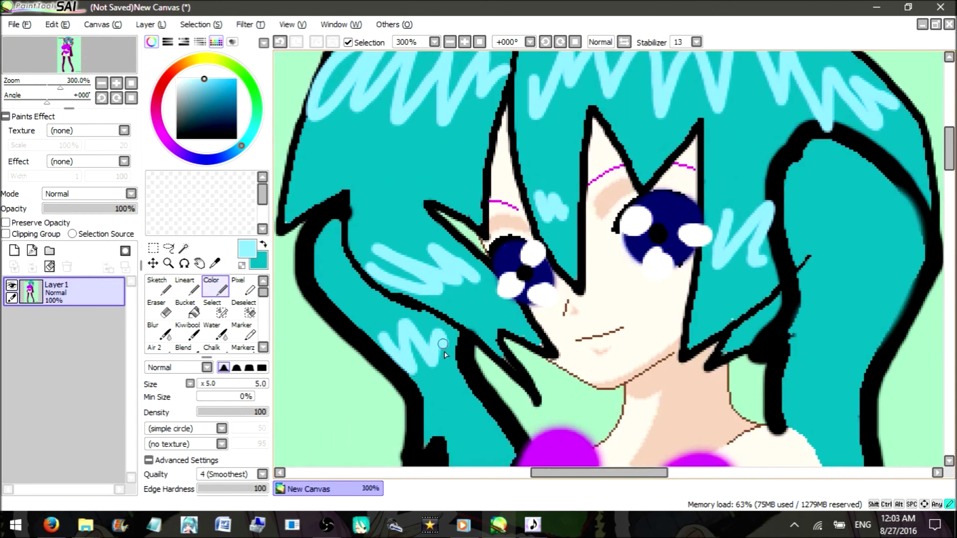
{"action": "mouse_move", "coordinate": [787, 336]}
{"action": "left_mouse_down"}
{"action": "mouse_move", "coordinate": [833, 284]}
{"action": "mouse_move", "coordinate": [880, 304]}
{"action": "left_mouse_up"}
- Examine the coloured figure as a whole and the painted hair, eyes and clothing up close
{"action": "scroll", "coordinate": [621, 348], "scroll_direction": "down", "scroll_amount": 4}
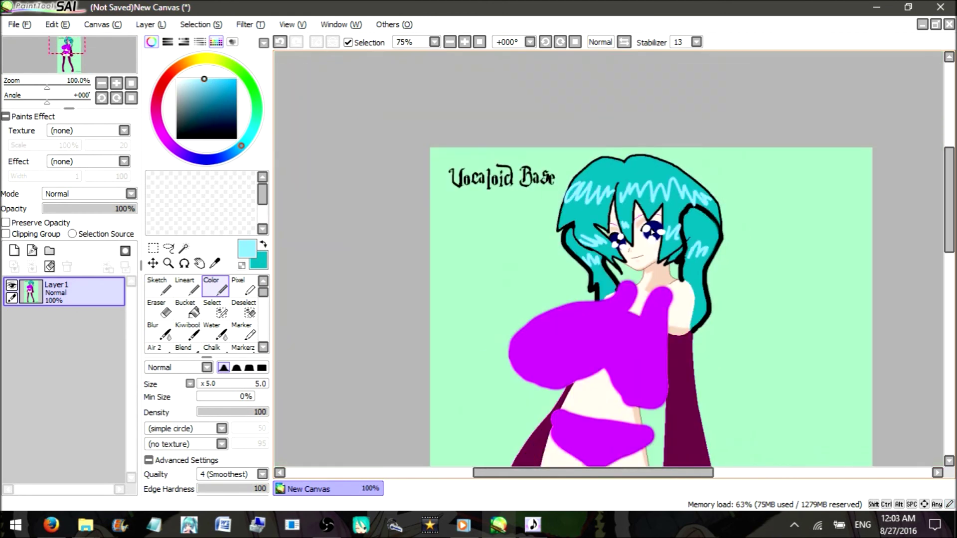
{"action": "scroll", "coordinate": [621, 347], "scroll_direction": "up", "scroll_amount": 3}
{"action": "scroll", "coordinate": [548, 344], "scroll_direction": "down", "scroll_amount": 5}
{"action": "scroll", "coordinate": [576, 271], "scroll_direction": "up", "scroll_amount": 2}
{"action": "scroll", "coordinate": [574, 271], "scroll_direction": "up", "scroll_amount": 4}
{"action": "scroll", "coordinate": [589, 320], "scroll_direction": "down", "scroll_amount": 5}
{"action": "scroll", "coordinate": [653, 362], "scroll_direction": "up", "scroll_amount": 3}
{"action": "scroll", "coordinate": [661, 360], "scroll_direction": "down", "scroll_amount": 2}
{"action": "scroll", "coordinate": [688, 331], "scroll_direction": "up", "scroll_amount": 2}
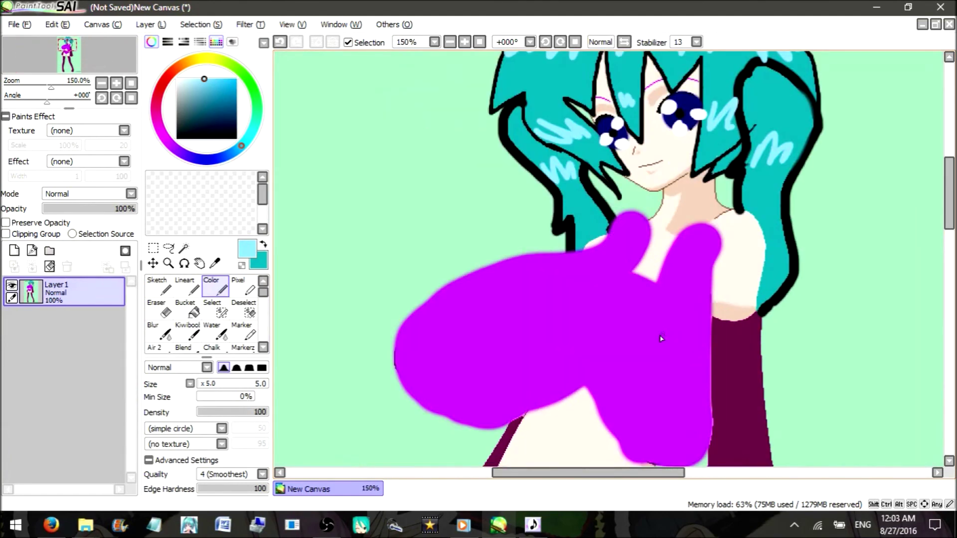
{"action": "scroll", "coordinate": [667, 337], "scroll_direction": "down", "scroll_amount": 3}
{"action": "scroll", "coordinate": [545, 262], "scroll_direction": "up", "scroll_amount": 8}
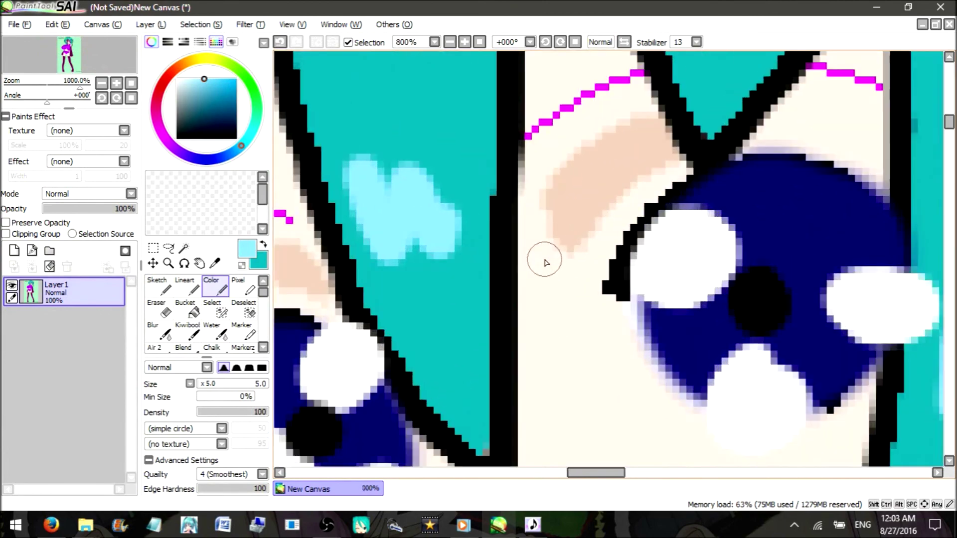
- Paint over the magenta eyebrow lines above both eyes in light blue with the Color brush at size 5
{"action": "scroll", "coordinate": [546, 261], "scroll_direction": "down", "scroll_amount": 5}
{"action": "scroll", "coordinate": [543, 280], "scroll_direction": "up", "scroll_amount": 4}
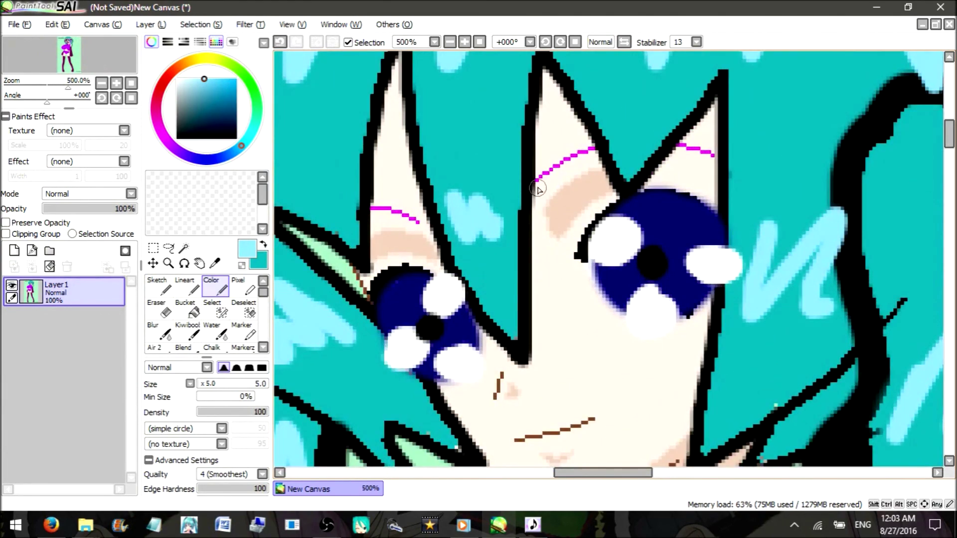
{"action": "mouse_move", "coordinate": [537, 190]}
{"action": "left_mouse_down"}
{"action": "mouse_move", "coordinate": [575, 161]}
{"action": "mouse_move", "coordinate": [598, 154]}
{"action": "left_mouse_up"}
{"action": "scroll", "coordinate": [364, 218], "scroll_direction": "down", "scroll_amount": 8}
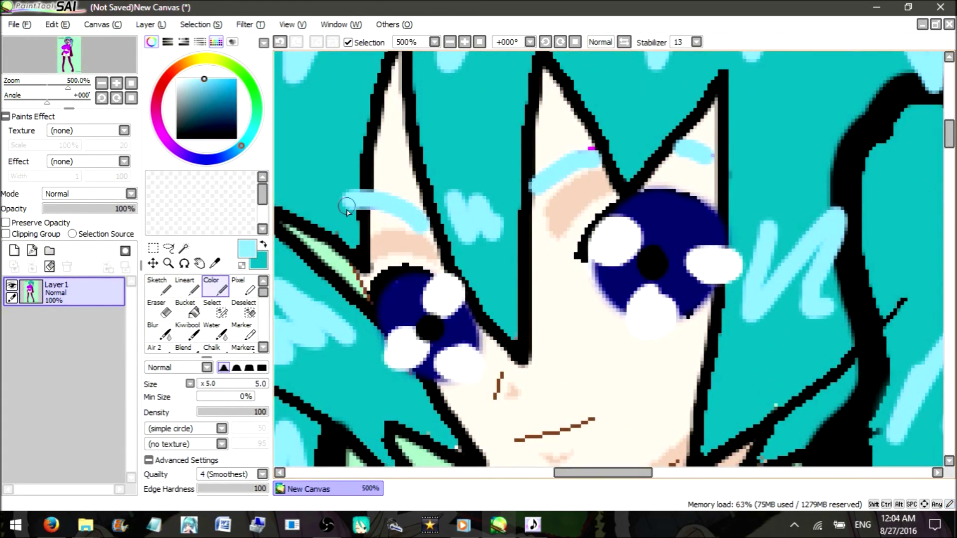
- Examine the light blue eyebrows within the whole figure and up close around the eyes and fringe
{"action": "scroll", "coordinate": [463, 289], "scroll_direction": "up", "scroll_amount": 3}
{"action": "scroll", "coordinate": [448, 293], "scroll_direction": "down", "scroll_amount": 2}
{"action": "scroll", "coordinate": [428, 296], "scroll_direction": "up", "scroll_amount": 4}
{"action": "scroll", "coordinate": [410, 299], "scroll_direction": "down", "scroll_amount": 1}
{"action": "scroll", "coordinate": [409, 298], "scroll_direction": "down", "scroll_amount": 1}
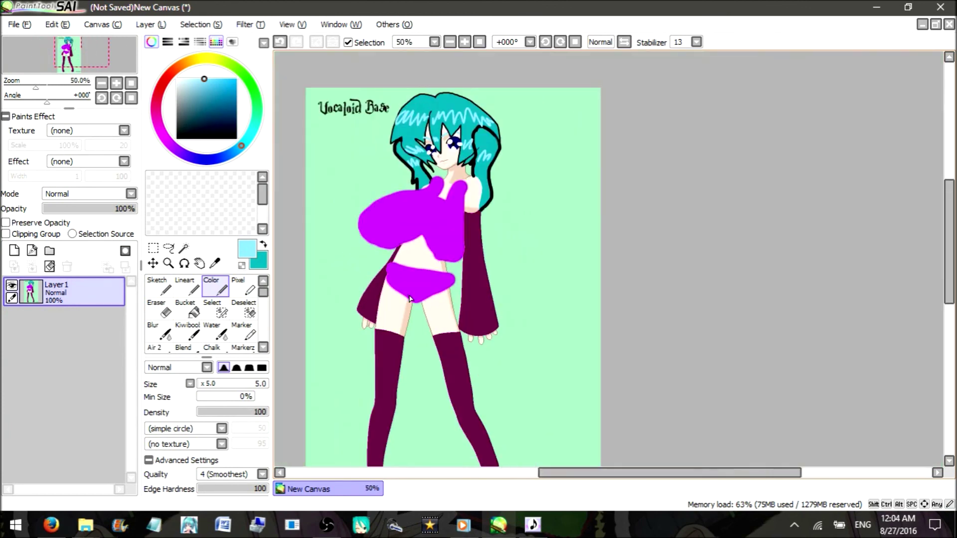
{"action": "scroll", "coordinate": [349, 199], "scroll_direction": "down", "scroll_amount": 4}
{"action": "scroll", "coordinate": [306, 145], "scroll_direction": "up", "scroll_amount": 3}
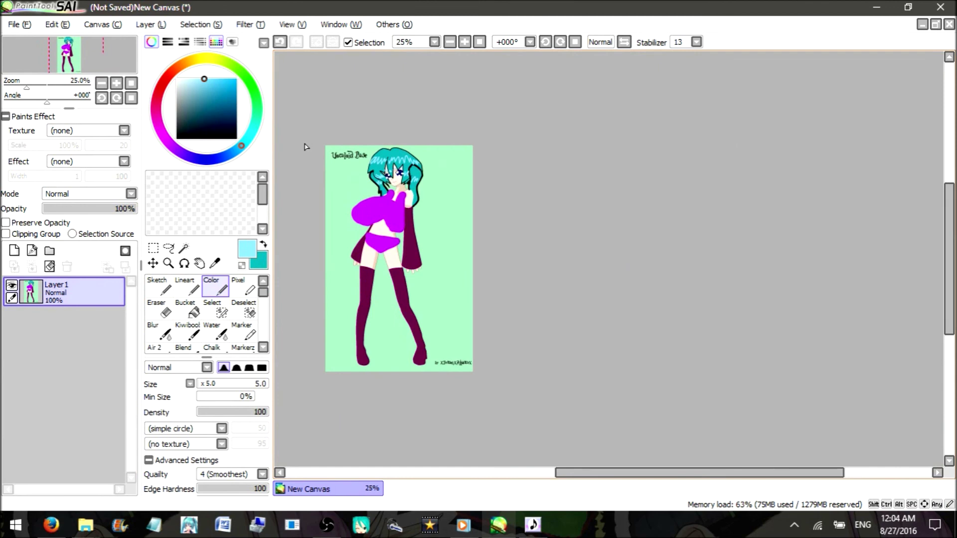
{"action": "scroll", "coordinate": [345, 165], "scroll_direction": "up", "scroll_amount": 2}
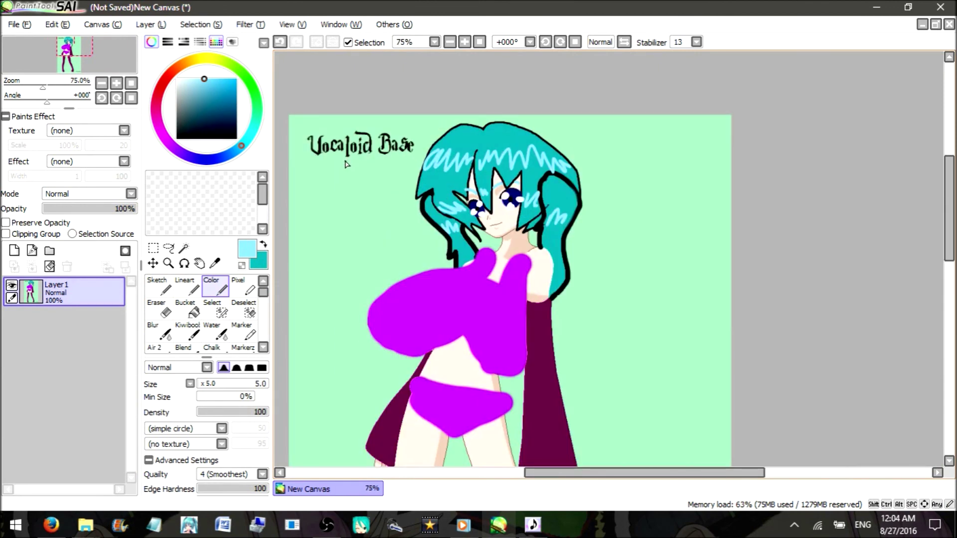
{"action": "scroll", "coordinate": [346, 164], "scroll_direction": "up", "scroll_amount": 3}
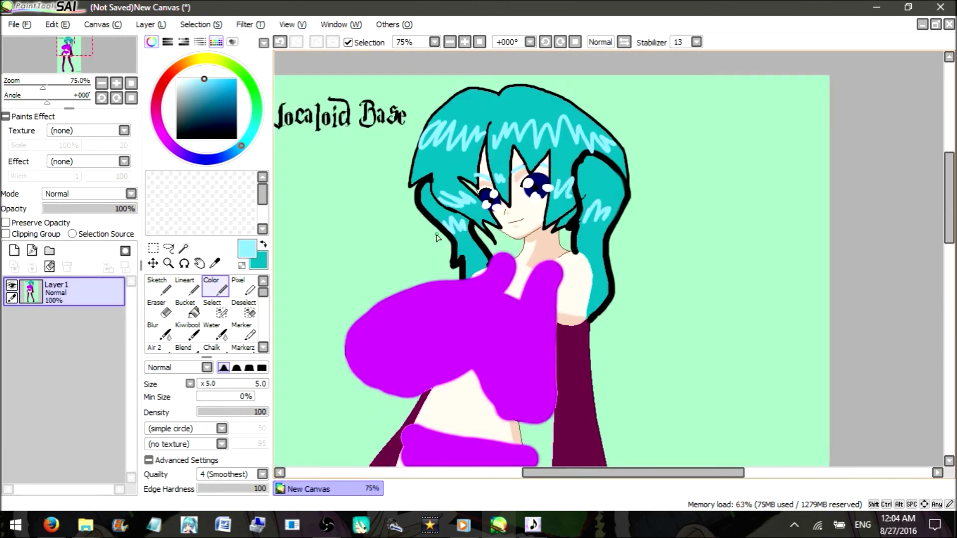
{"action": "scroll", "coordinate": [437, 263], "scroll_direction": "up", "scroll_amount": 5}
{"action": "scroll", "coordinate": [578, 199], "scroll_direction": "up", "scroll_amount": 1}
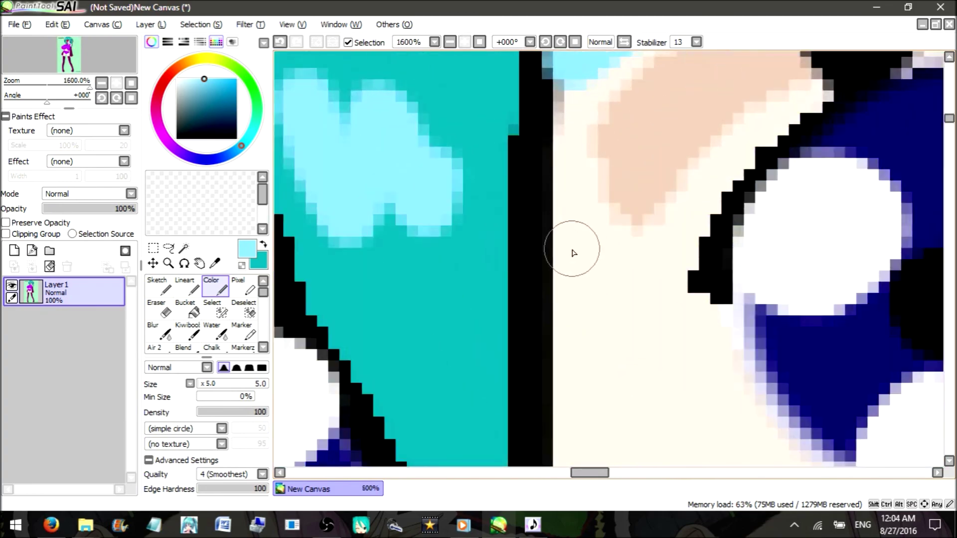